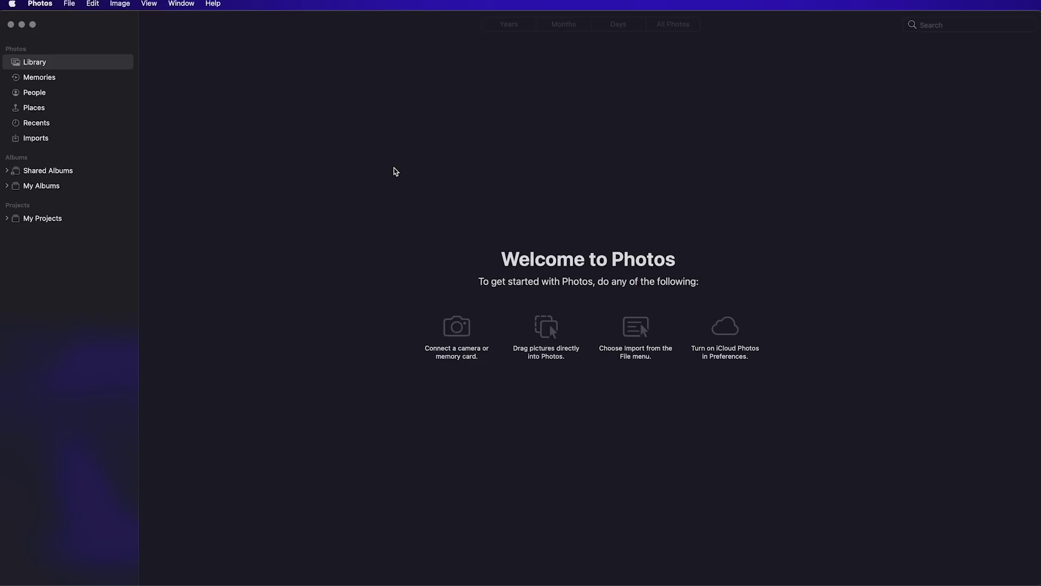
- Straighten the misty tree photo and trim its right, top and left edges to remove the black wedges
click(790, 238)
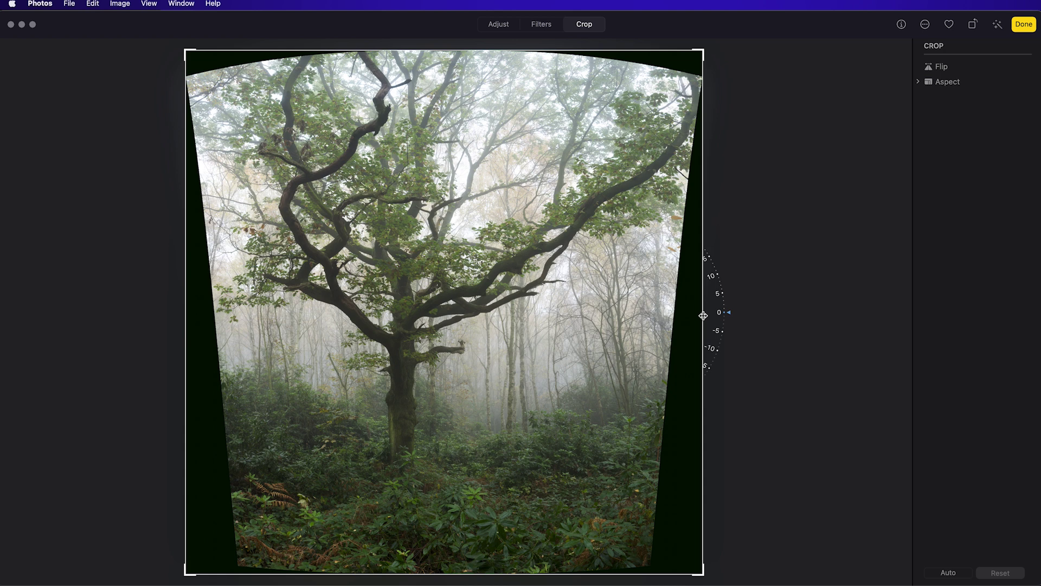
click(698, 319)
drag(698, 319, 652, 321)
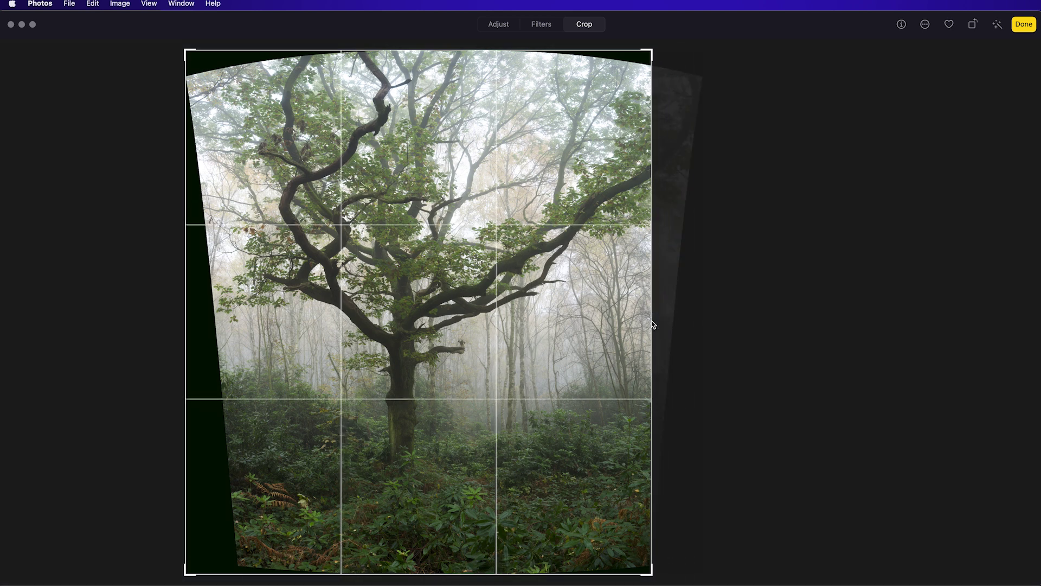
drag(412, 50, 414, 82)
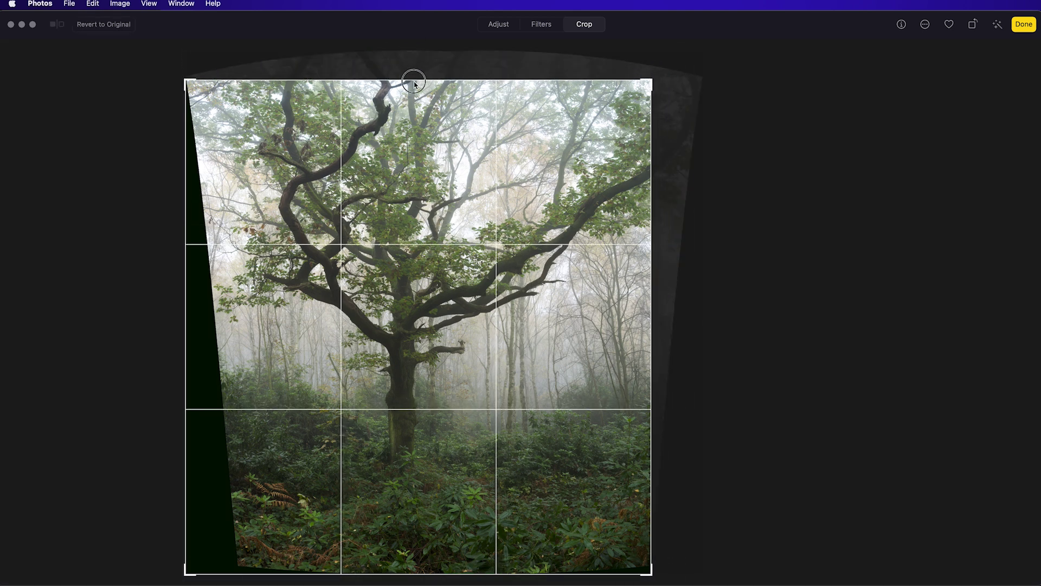
drag(185, 298, 239, 297)
- Rebalance the tree photo's light and set White Balance Warmth to -14 for autumn tones
key(a)
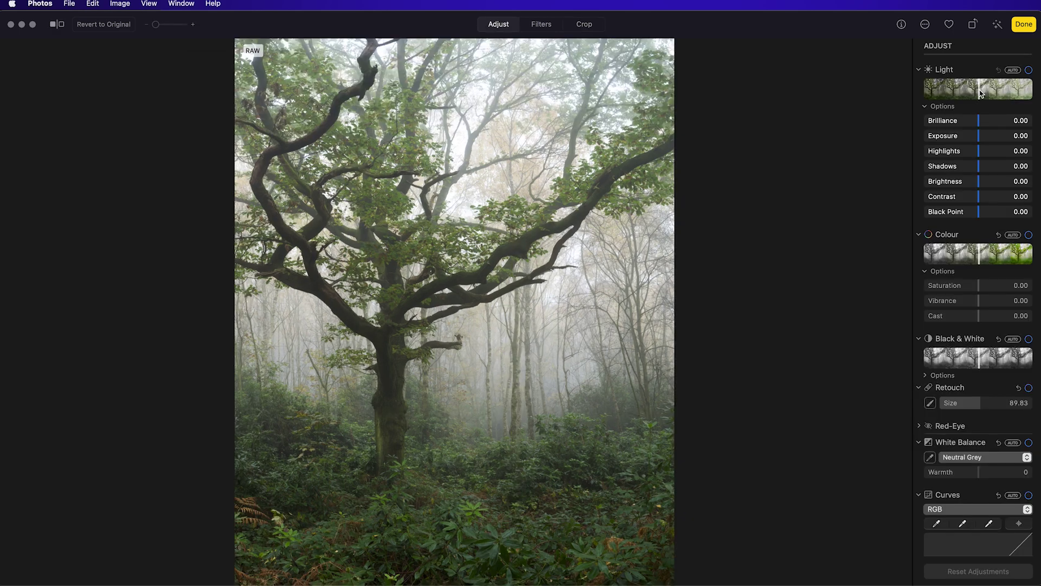
drag(978, 90, 1009, 97)
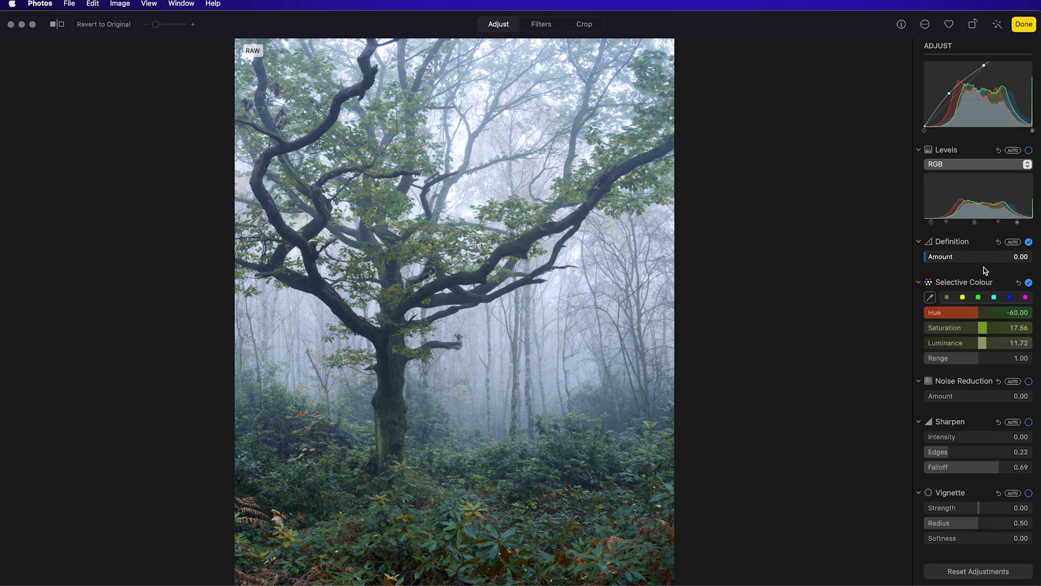
scroll(982, 266, up, 10)
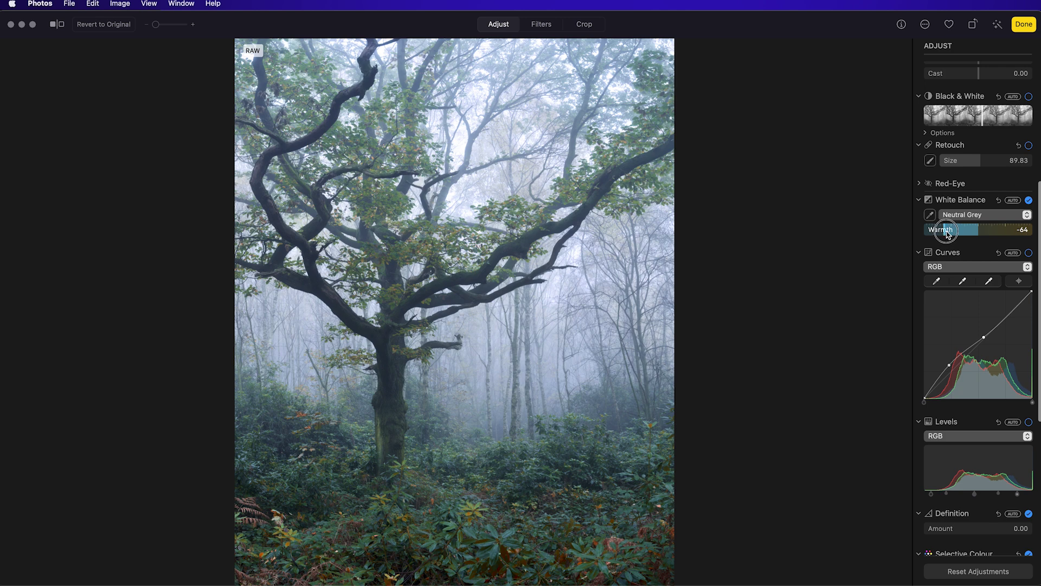
drag(948, 232, 973, 234)
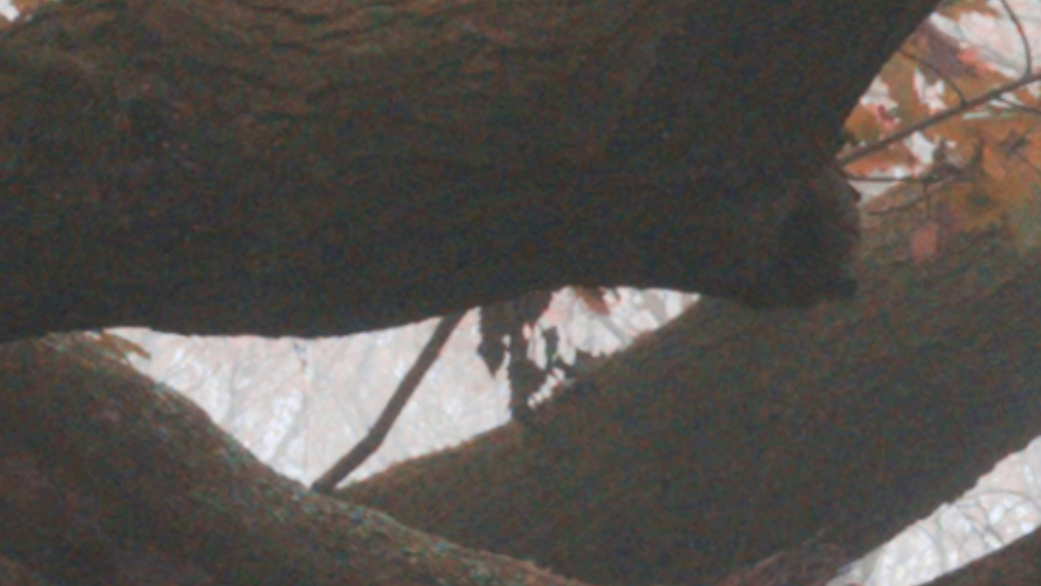
- Retouch a spot in the green background, then open the kestrel photo and adjust its Light
click(188, 346)
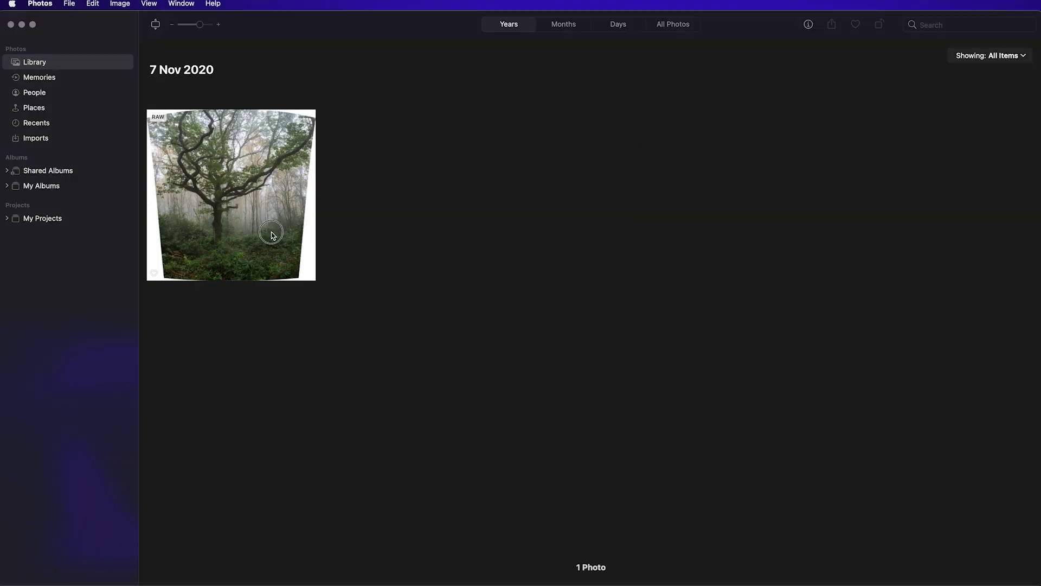
double_click(272, 234)
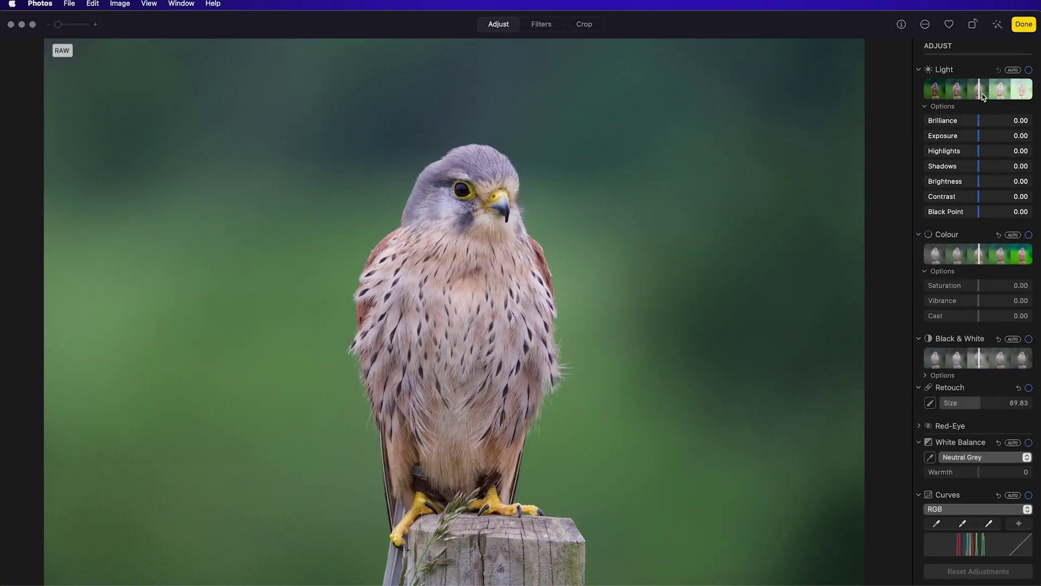
drag(983, 97, 947, 97)
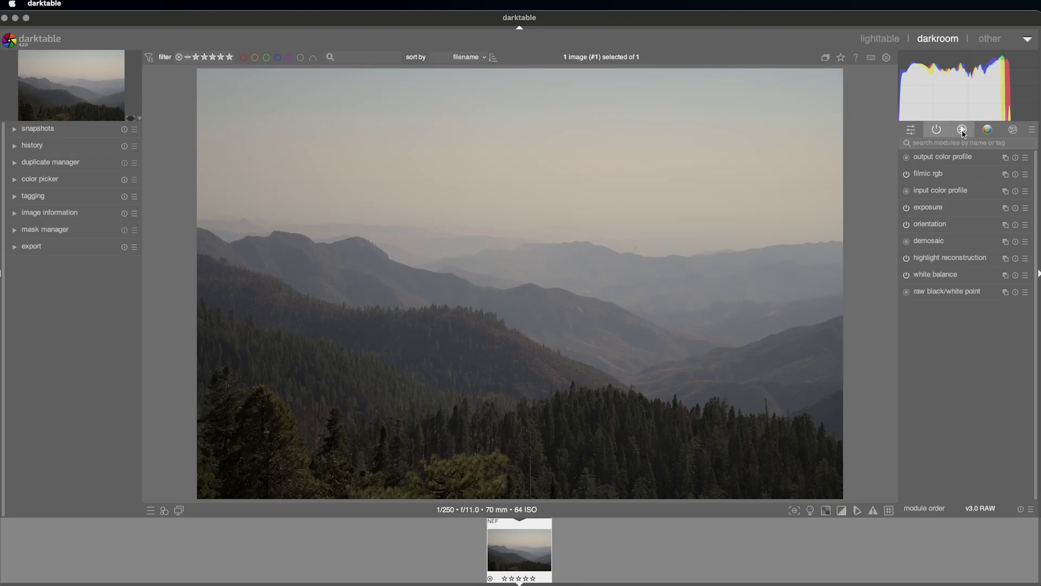
- Among darktable's colour modules, adjust white balance tint and set the graduated density filter's hue to red
click(963, 132)
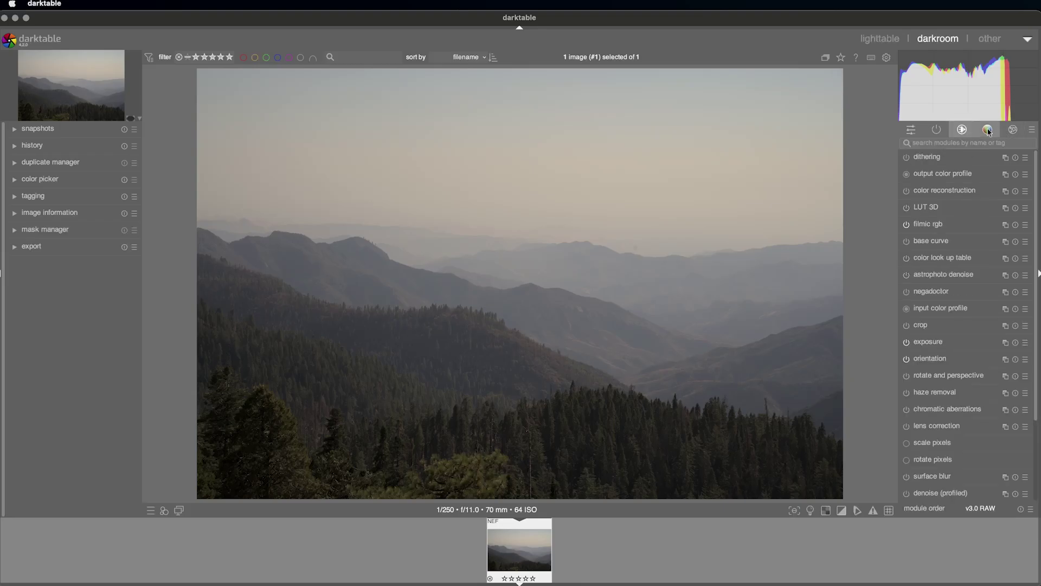
click(987, 130)
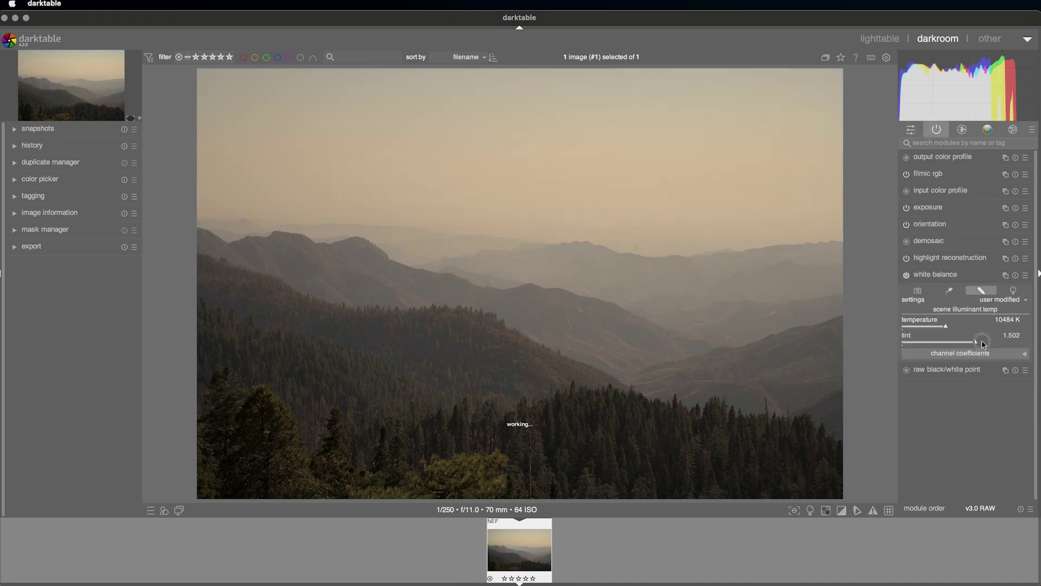
drag(979, 341, 933, 343)
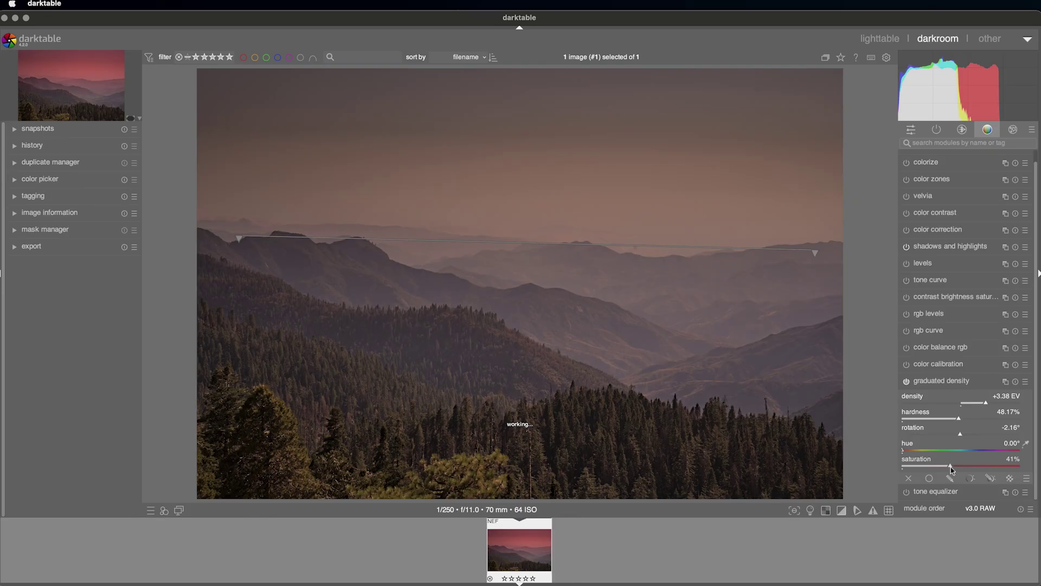
click(932, 450)
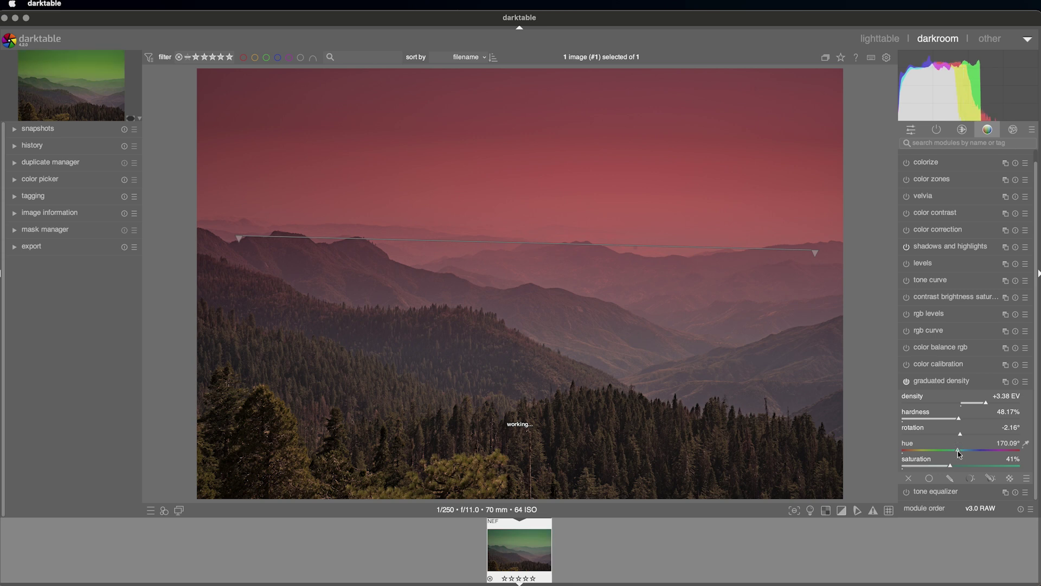
drag(933, 450, 908, 451)
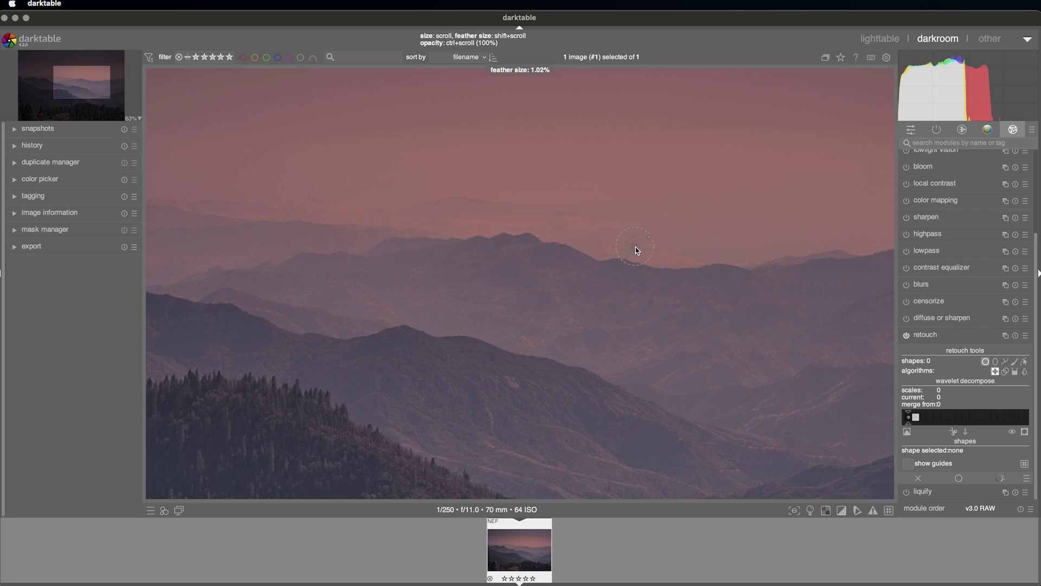
- Heal a sky spot, then enable vignetting with 14.68% scale and 64.22% fall-off strength
click(636, 247)
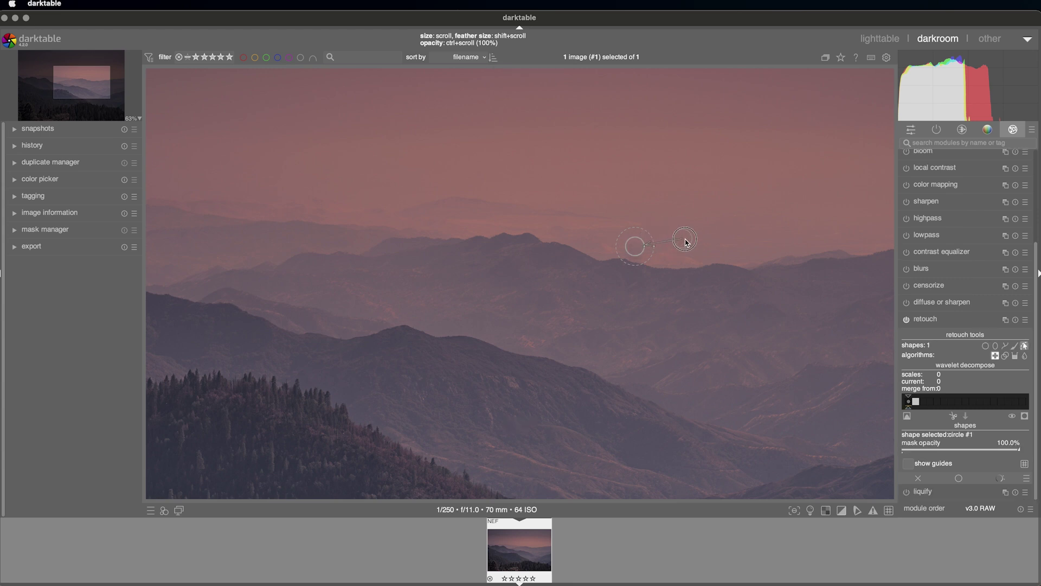
click(957, 325)
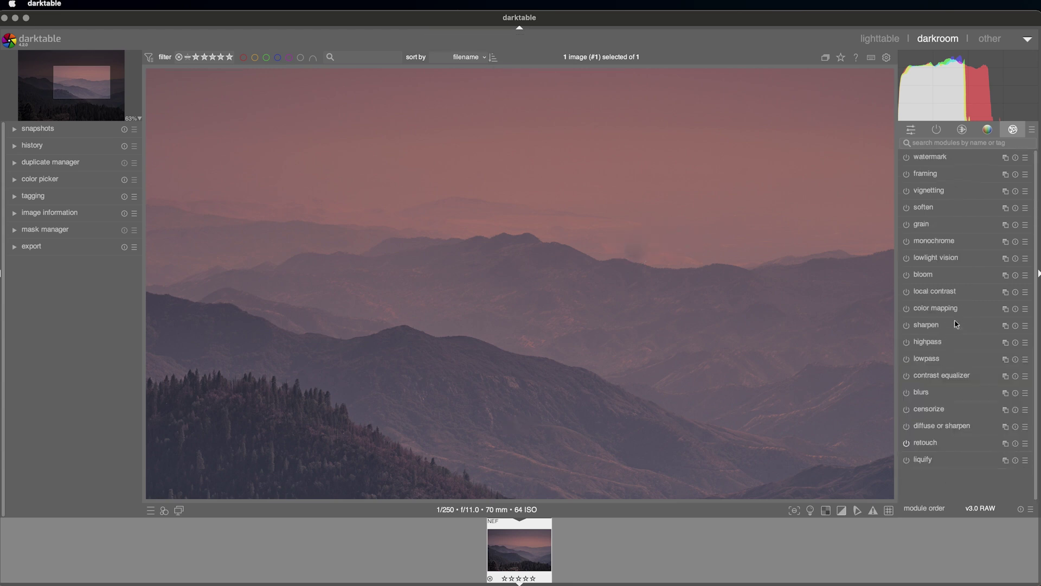
click(929, 190)
click(915, 179)
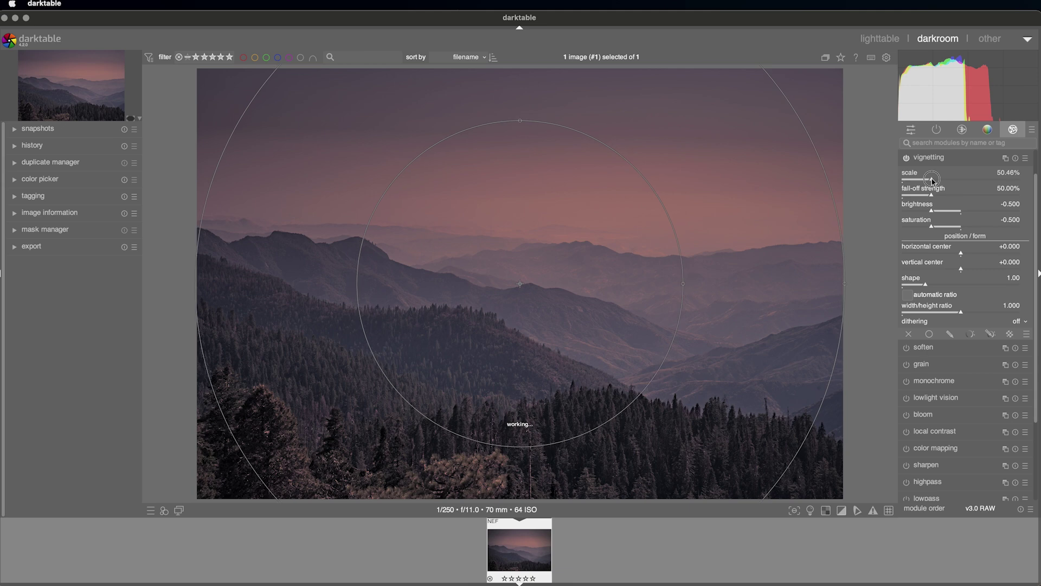
drag(914, 179, 911, 180)
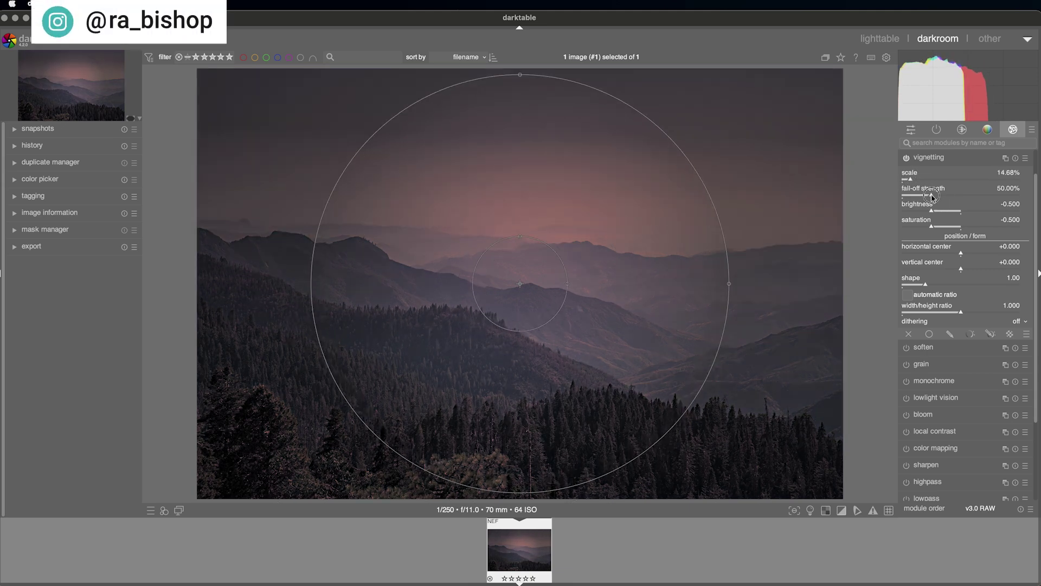
scroll(932, 195, up, 5)
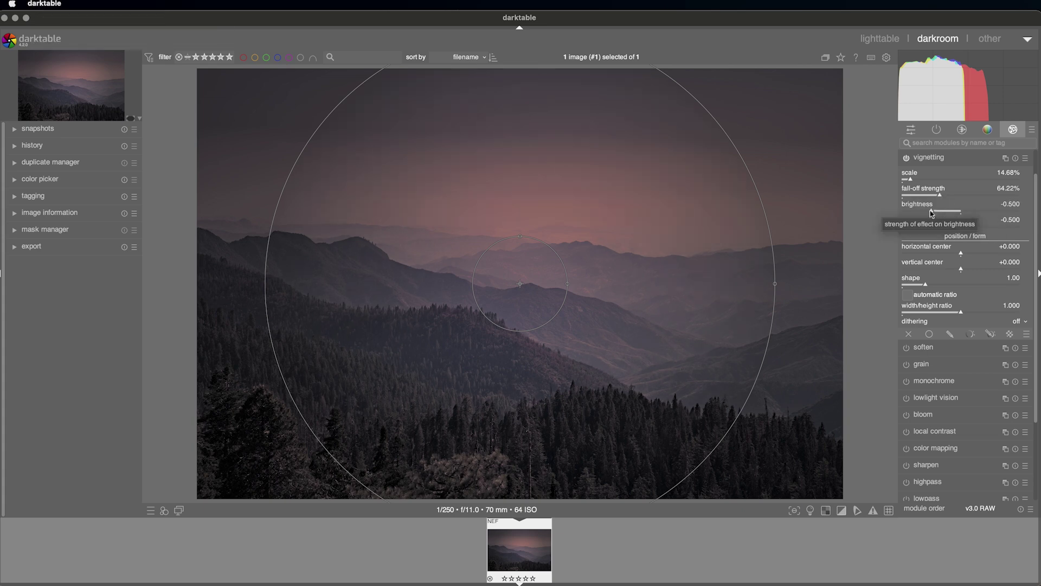
scroll(932, 212, down, 2)
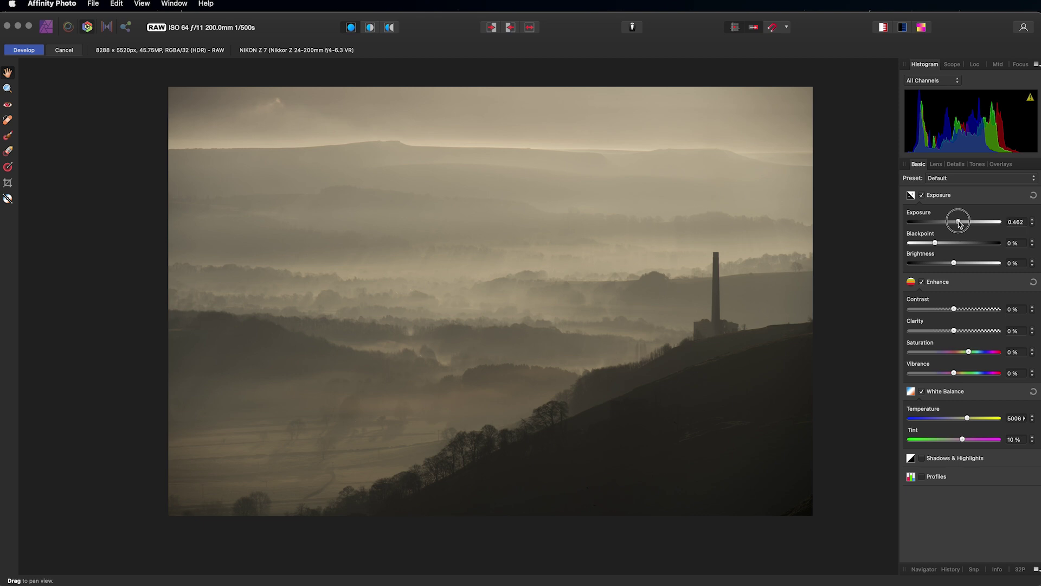
- Raise exposure slightly, set temperature to 3189 K and Clarity to 68%, then show the Tones curves
drag(958, 220, 962, 222)
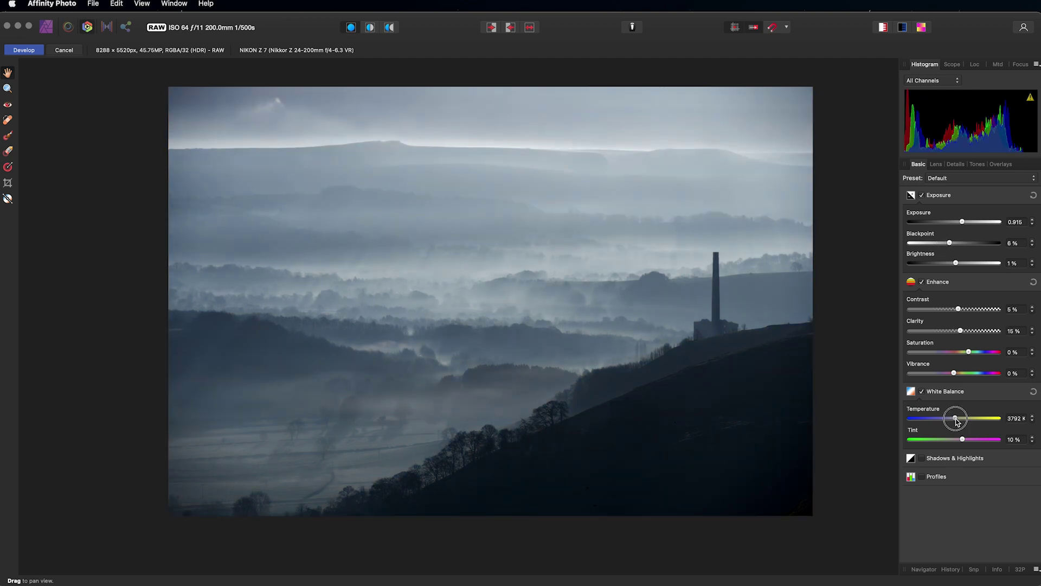
drag(950, 419, 974, 423)
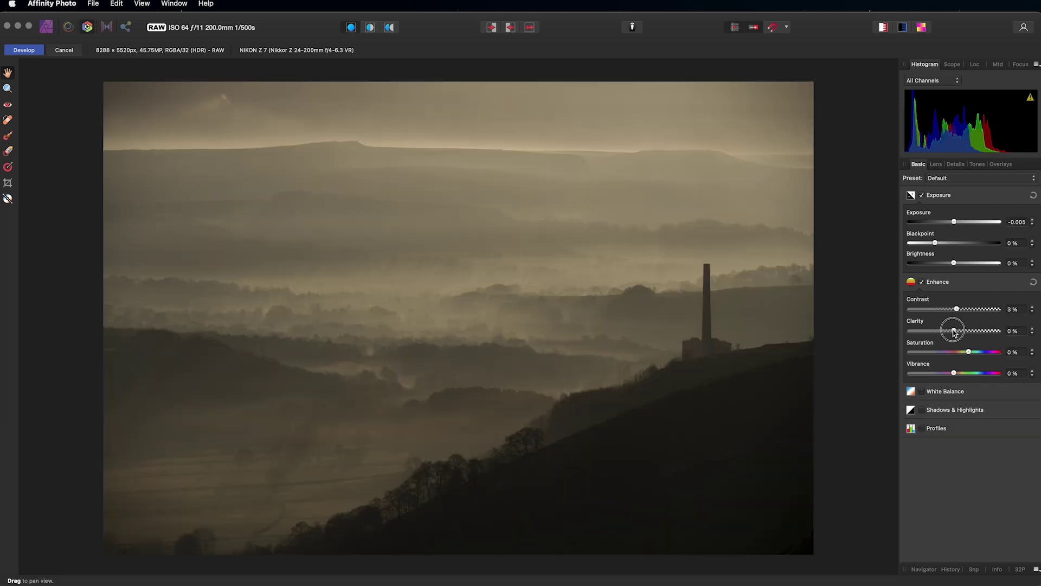
drag(954, 330, 985, 332)
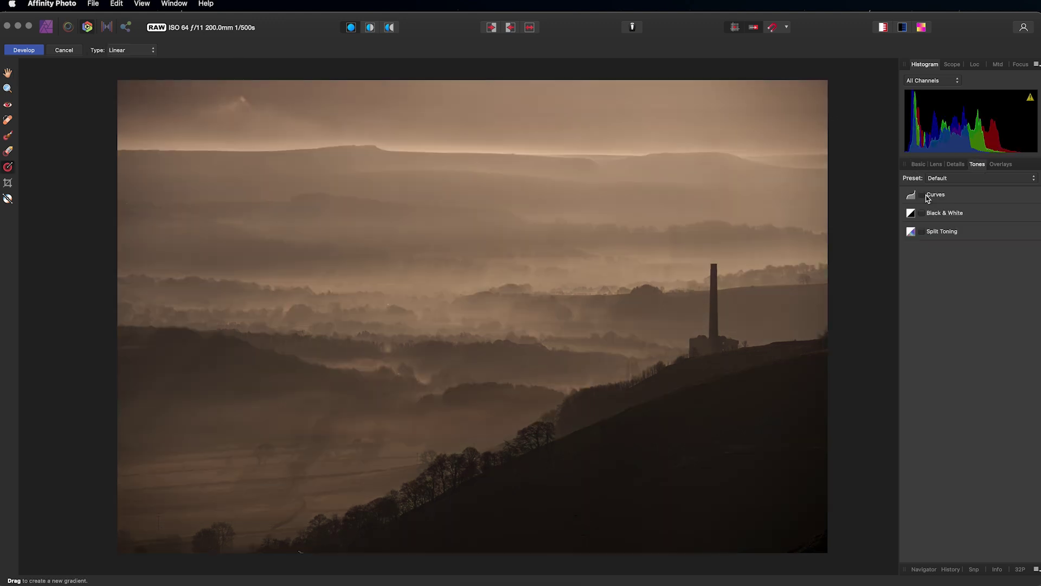
click(934, 194)
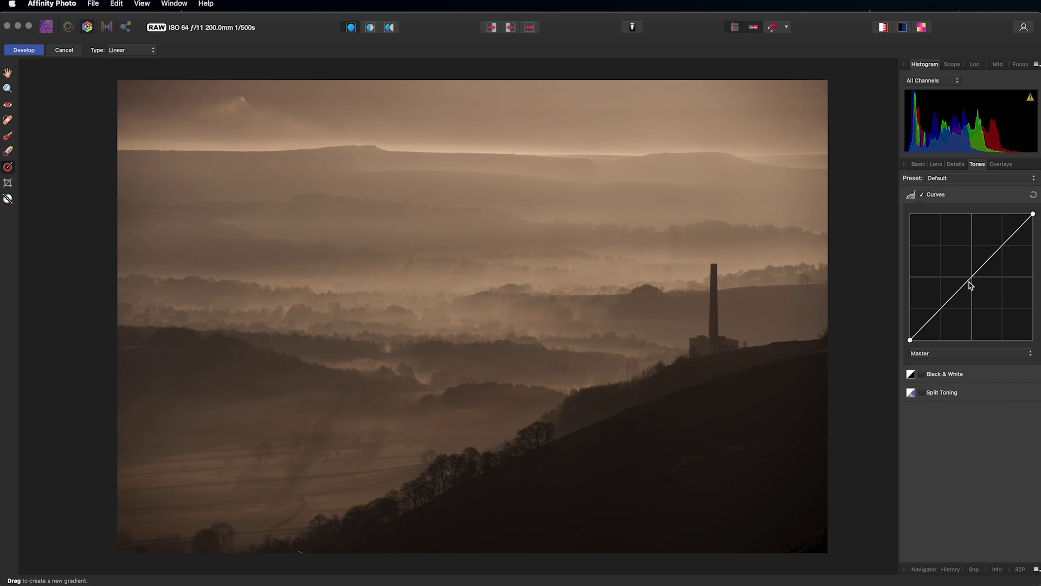
- Darken the tone curve, mask the sky and pull its highlights down, then apply the development
mouse_move(970, 284)
mouse_down()
mouse_move(988, 297)
mouse_move(972, 284)
mouse_up()
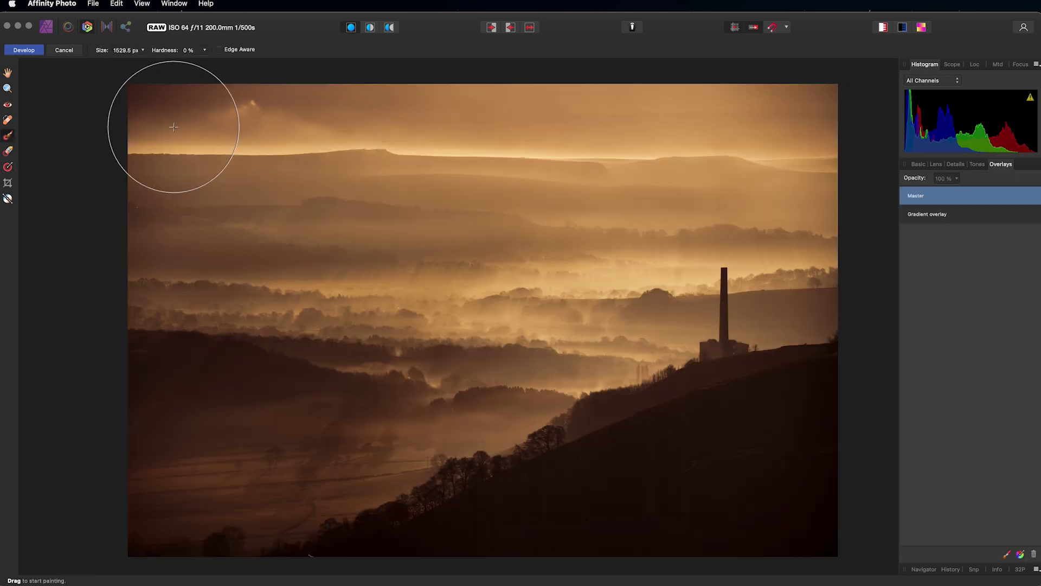
mouse_move(176, 130)
mouse_down()
mouse_move(425, 105)
mouse_move(678, 131)
mouse_move(158, 121)
mouse_move(704, 102)
mouse_move(135, 109)
mouse_up()
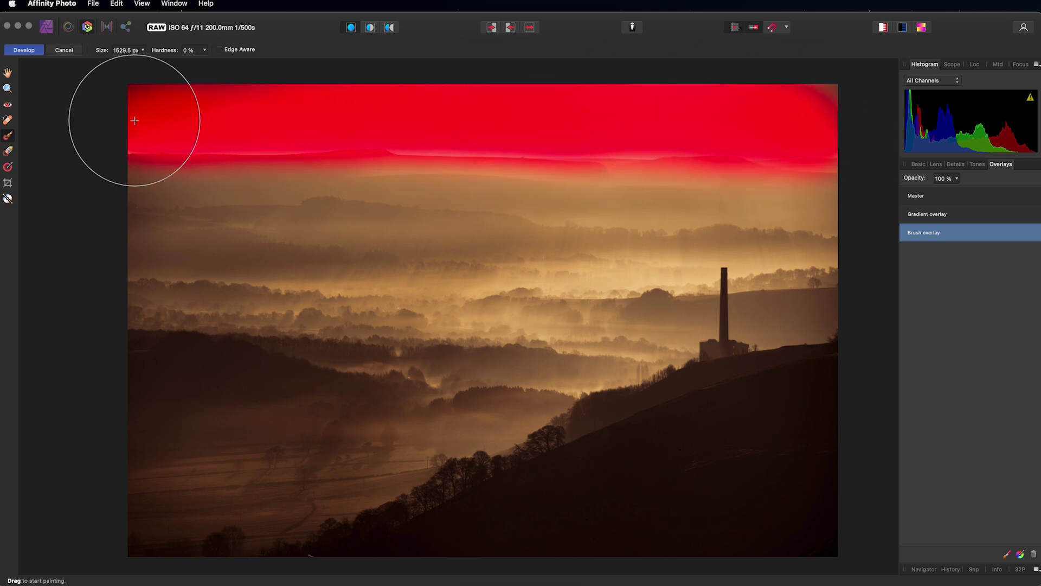
click(920, 167)
drag(925, 451, 885, 453)
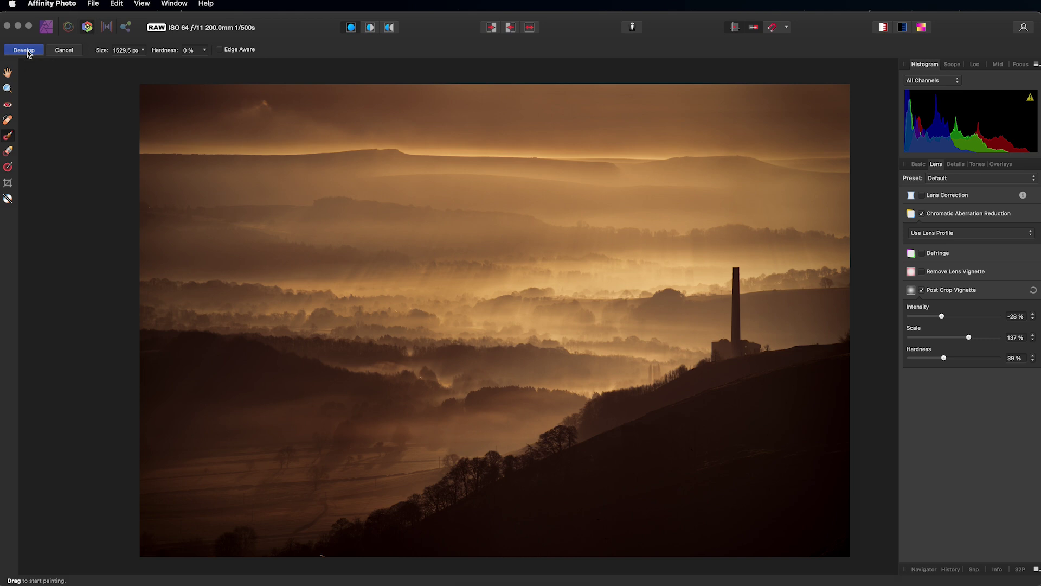
click(23, 50)
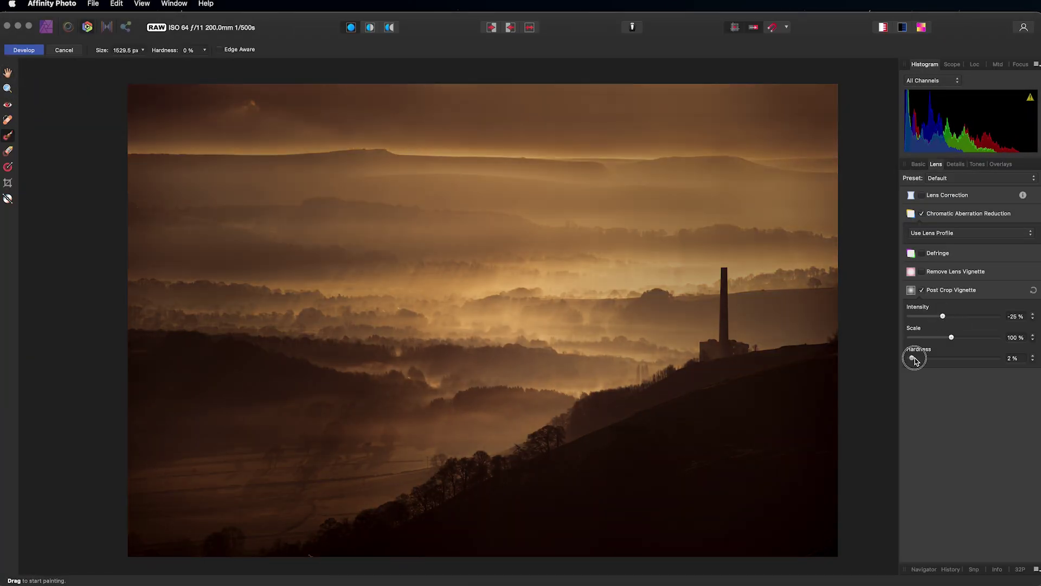
- Set the post-crop vignette to -42% intensity, 137% scale and 39% hardness
drag(913, 357, 914, 314)
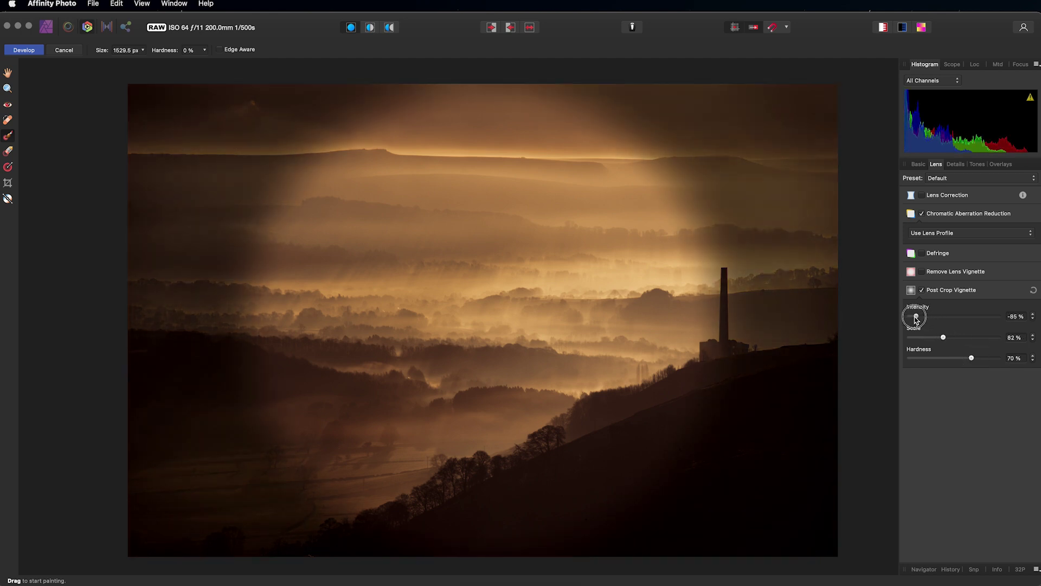
mouse_move(971, 358)
mouse_down()
mouse_move(943, 358)
mouse_move(948, 337)
mouse_move(970, 337)
mouse_up()
drag(915, 316, 939, 319)
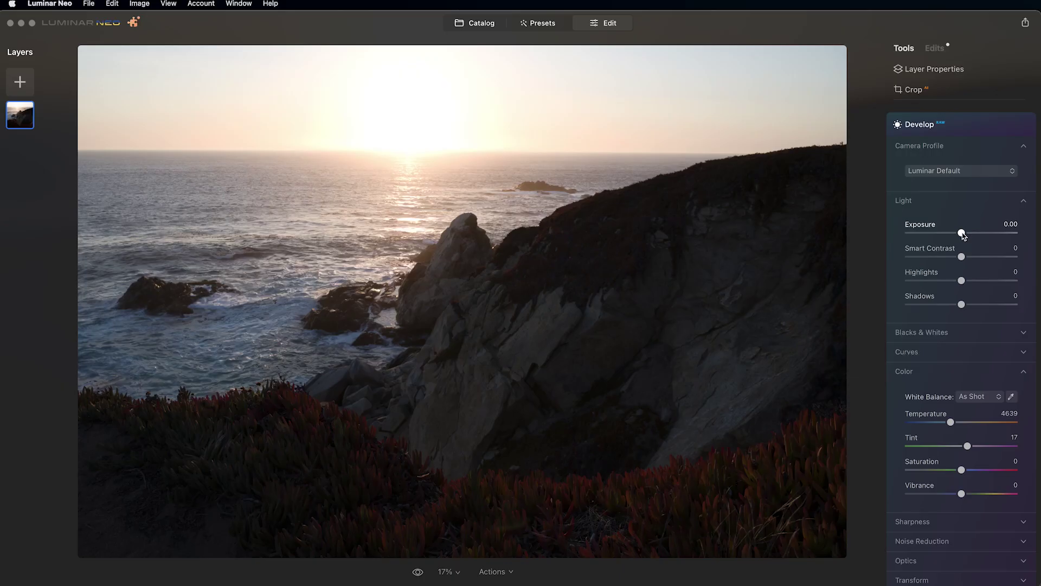
- Darken the sunset seascape's exposure to -1.06, dim the sun glow, and draw a linear gradient mask
drag(961, 232, 950, 232)
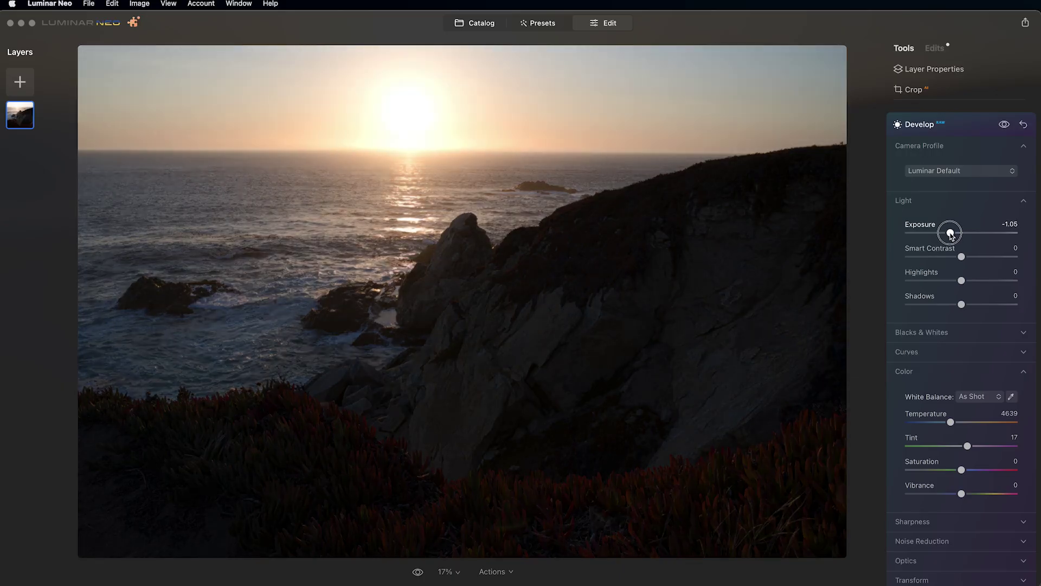
drag(964, 281, 931, 281)
drag(950, 232, 950, 234)
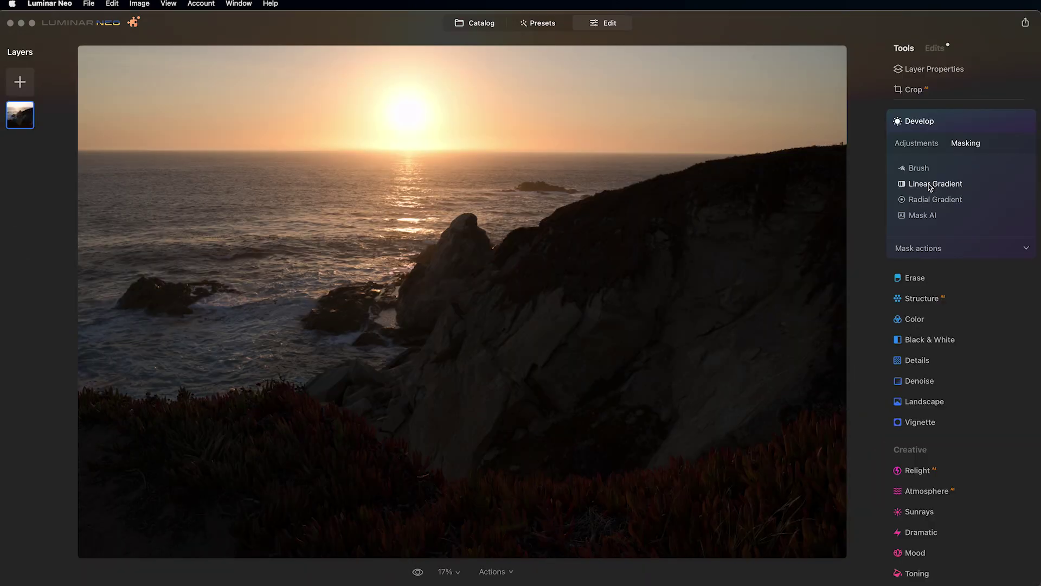
click(933, 180)
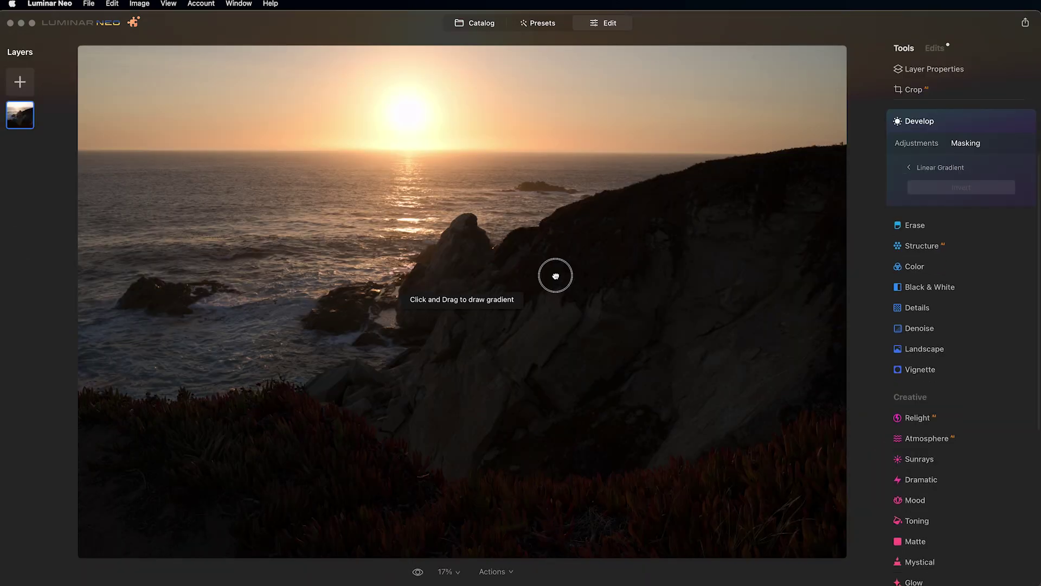
drag(555, 276, 511, 120)
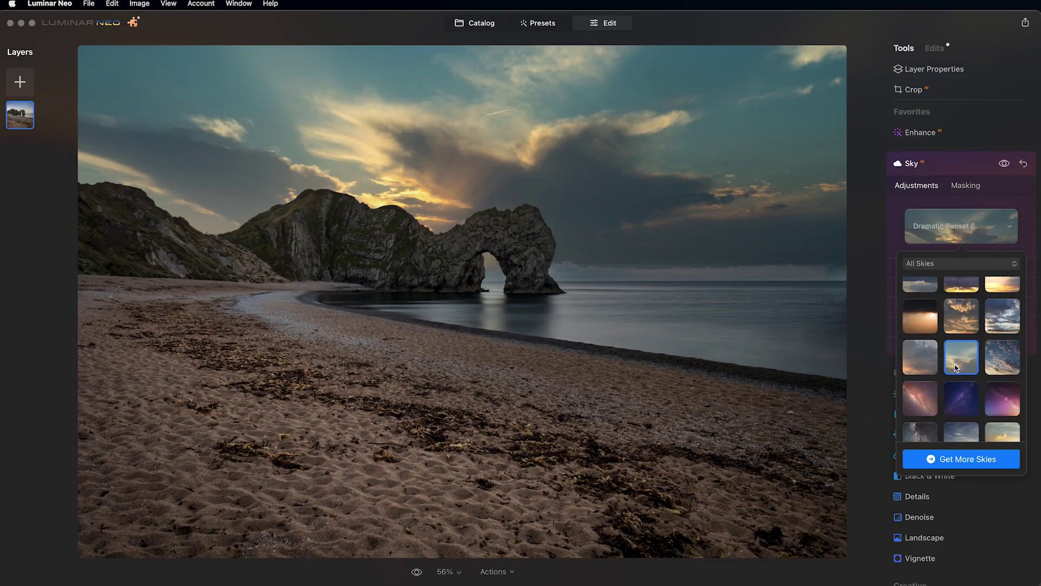
- Replace the sea-arch beach sky, trying Galaxy skies before settling on Starry Night 1
click(1002, 357)
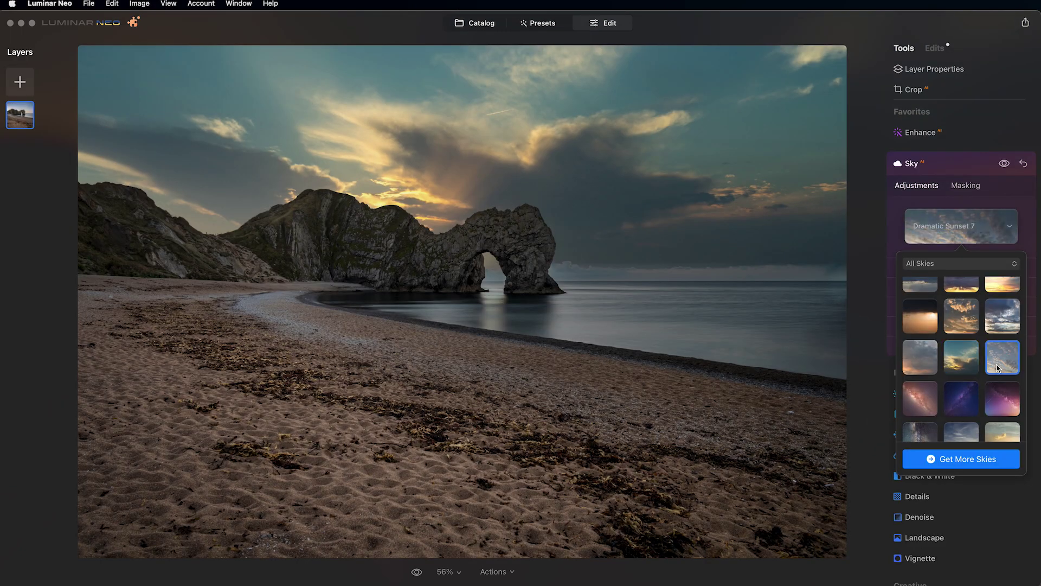
scroll(946, 404, down, 1)
click(920, 368)
scroll(948, 401, down, 1)
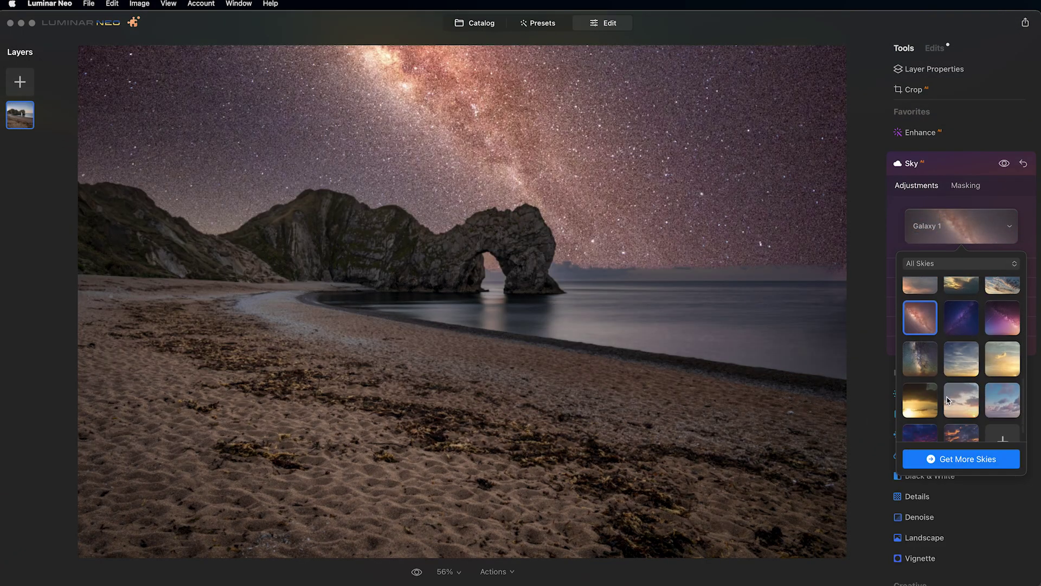
click(960, 317)
click(999, 320)
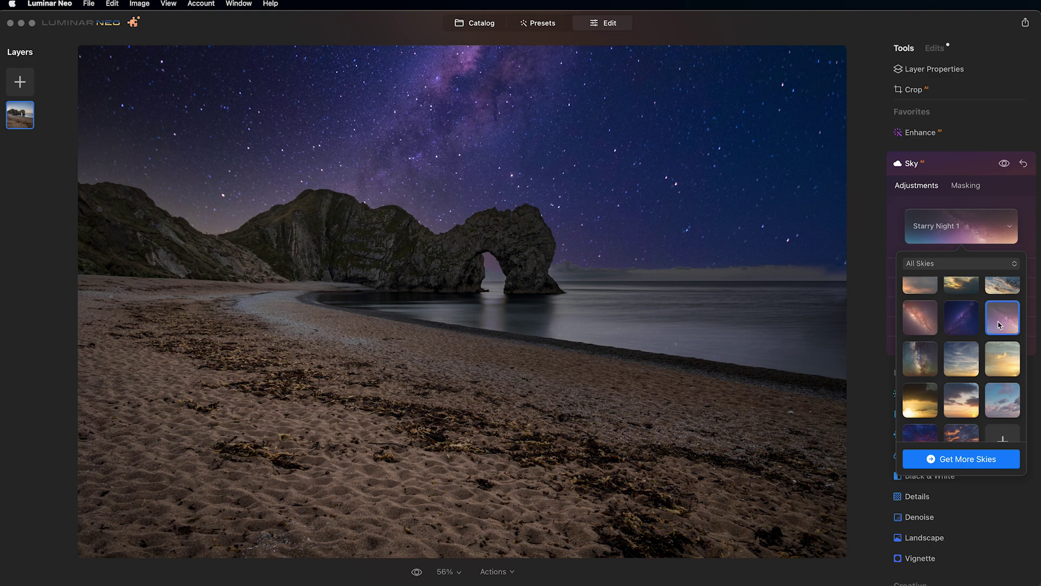
scroll(1000, 324, down, 1)
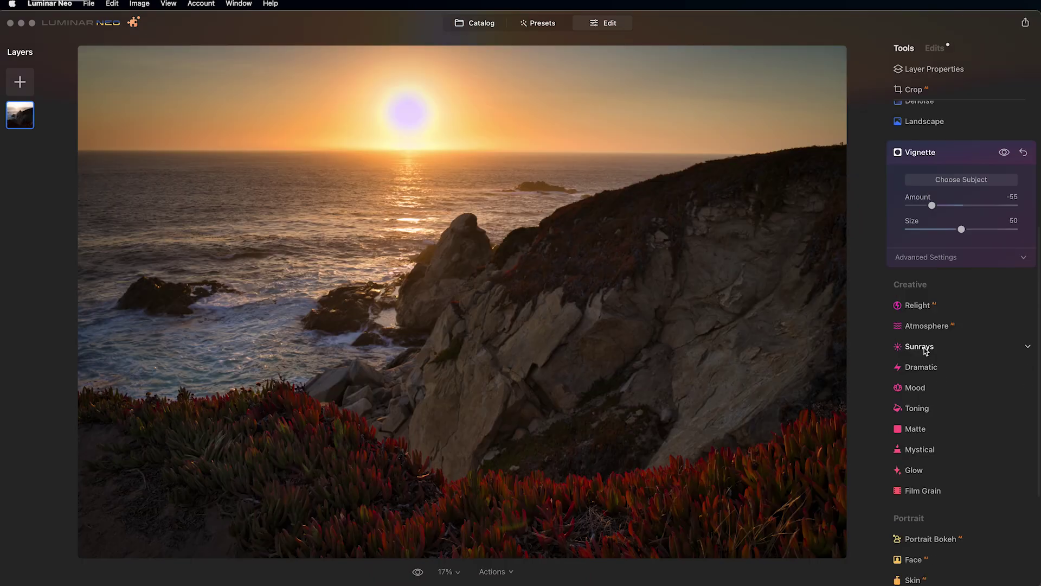
- Add Sunrays centred on the sun: Amount 20, Overall Look 34, Length 51, Penetration 30
click(925, 349)
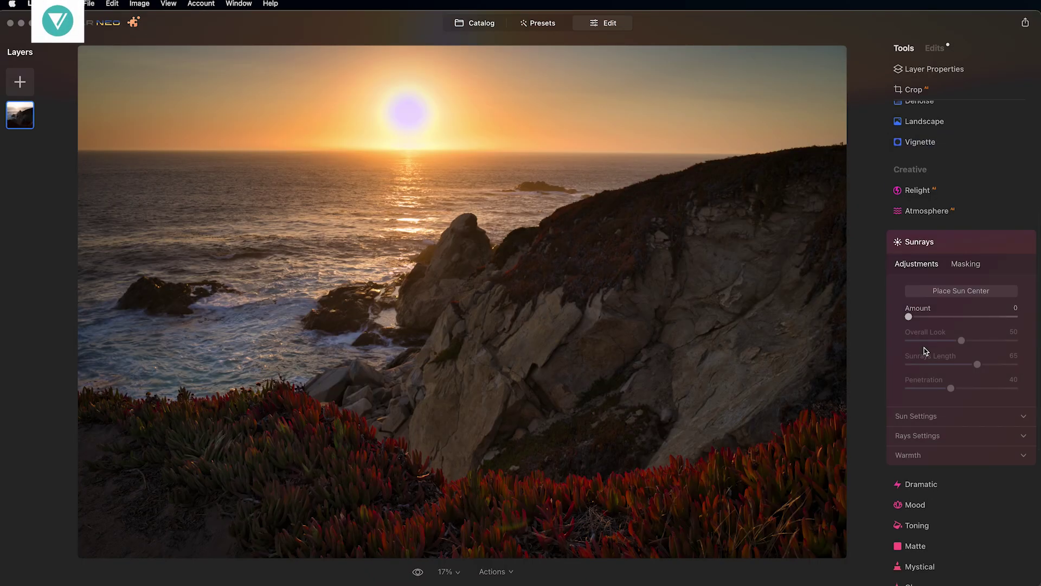
click(961, 290)
click(409, 115)
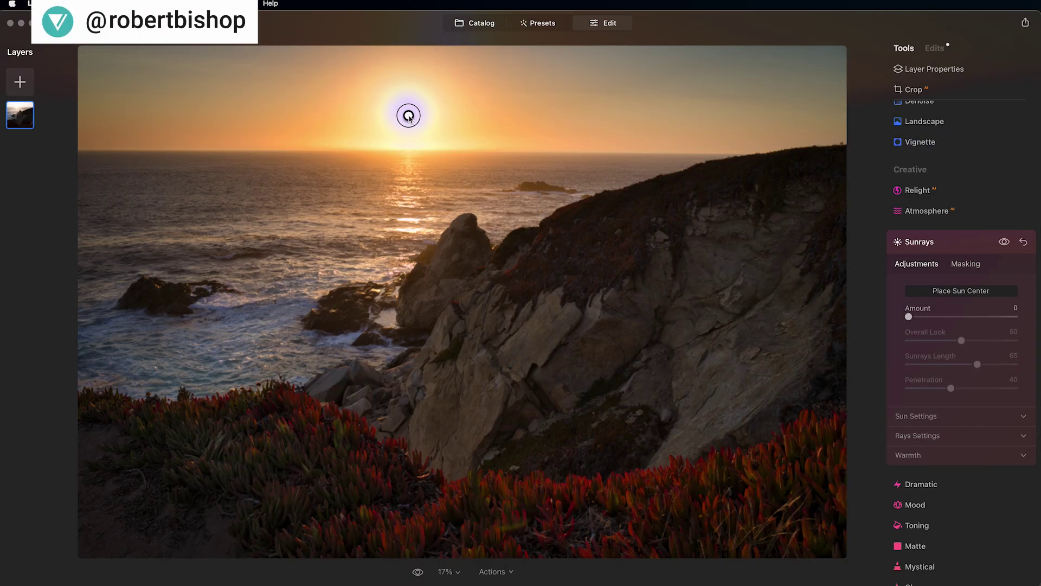
drag(908, 316, 930, 316)
drag(978, 364, 945, 340)
drag(951, 389, 941, 388)
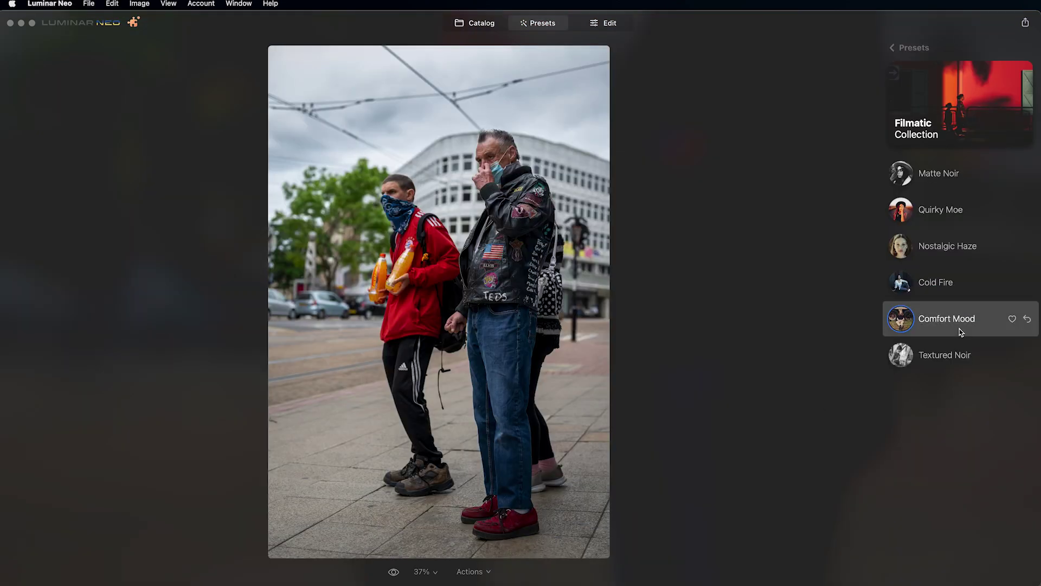
- Apply the Textured Noir preset and remove the powerlines from the farm photo
click(960, 328)
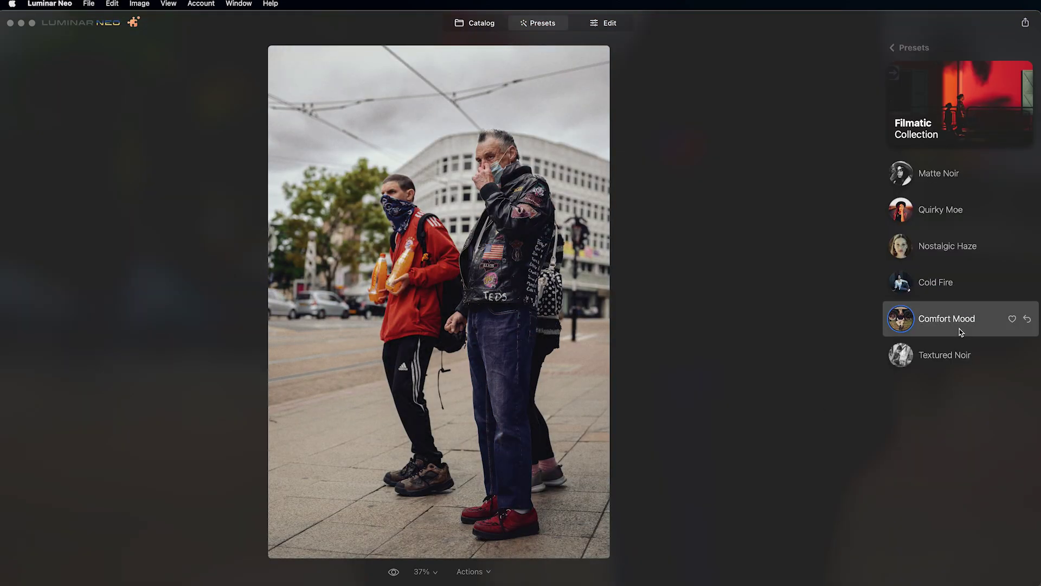
click(953, 362)
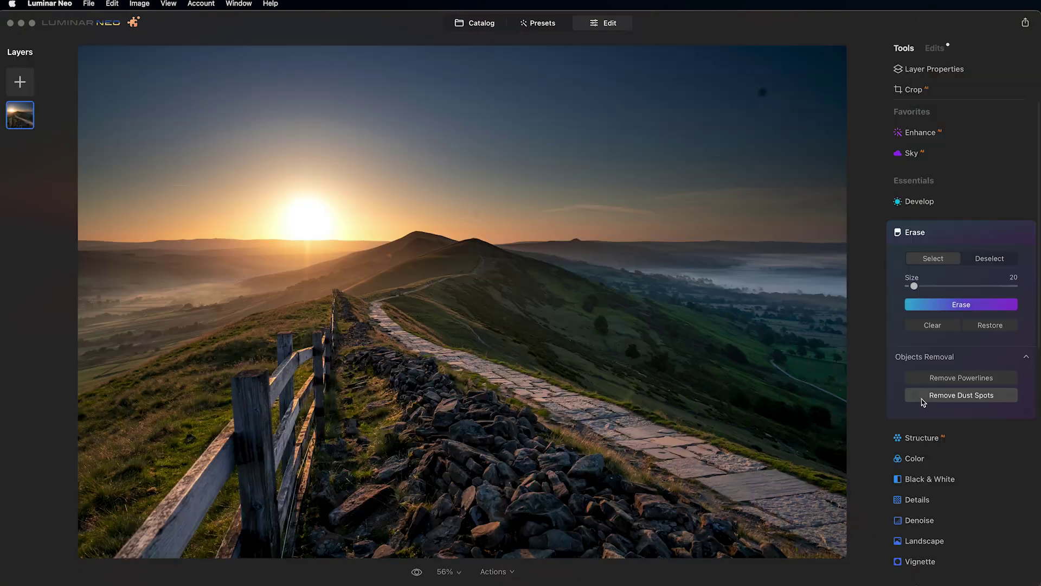
click(925, 400)
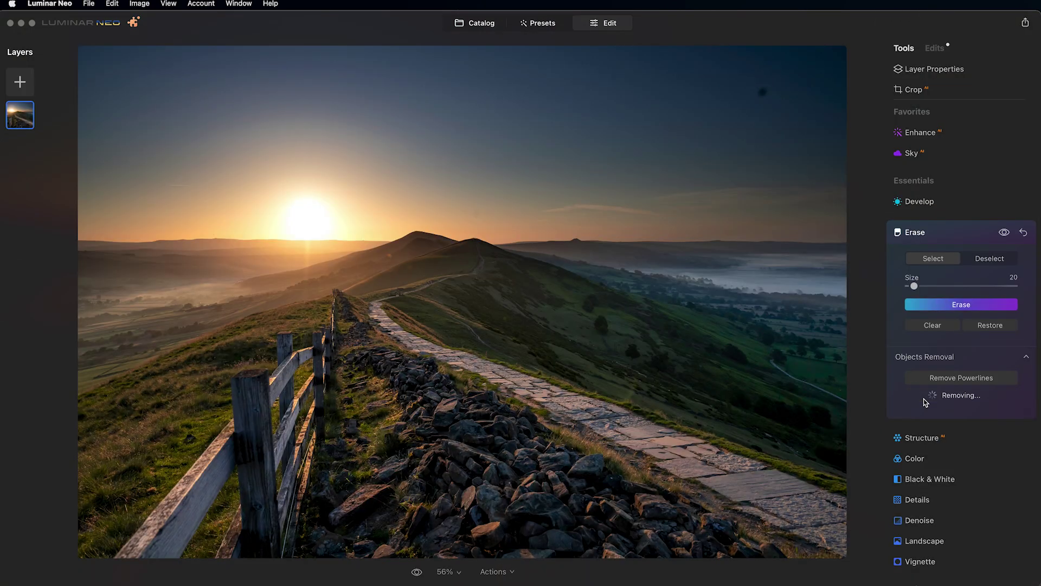
click(1001, 379)
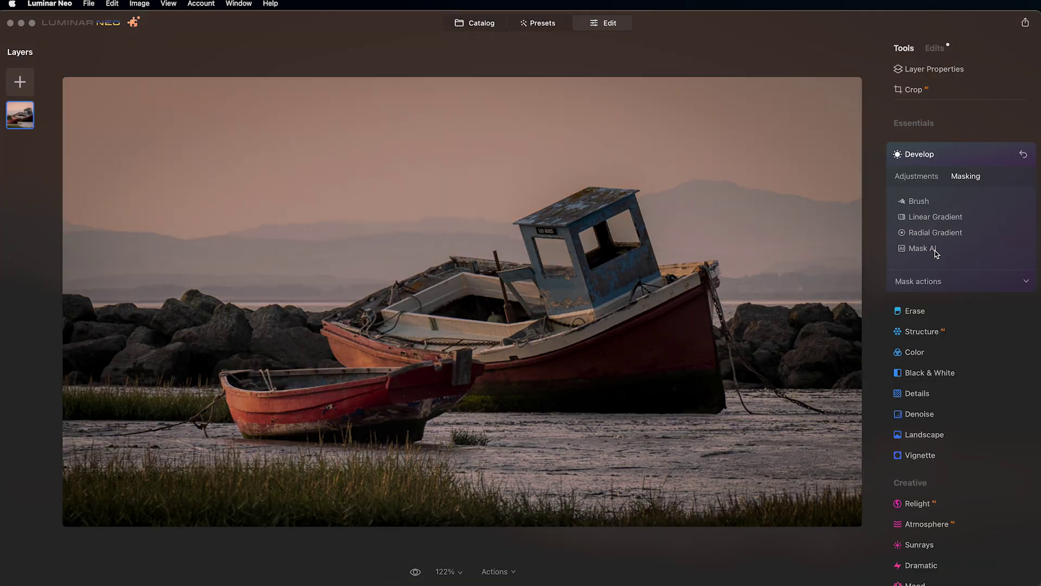
- Mask the boat photo's sky and water with Mask AI, then add Atmosphere fog at Amount 64
click(932, 248)
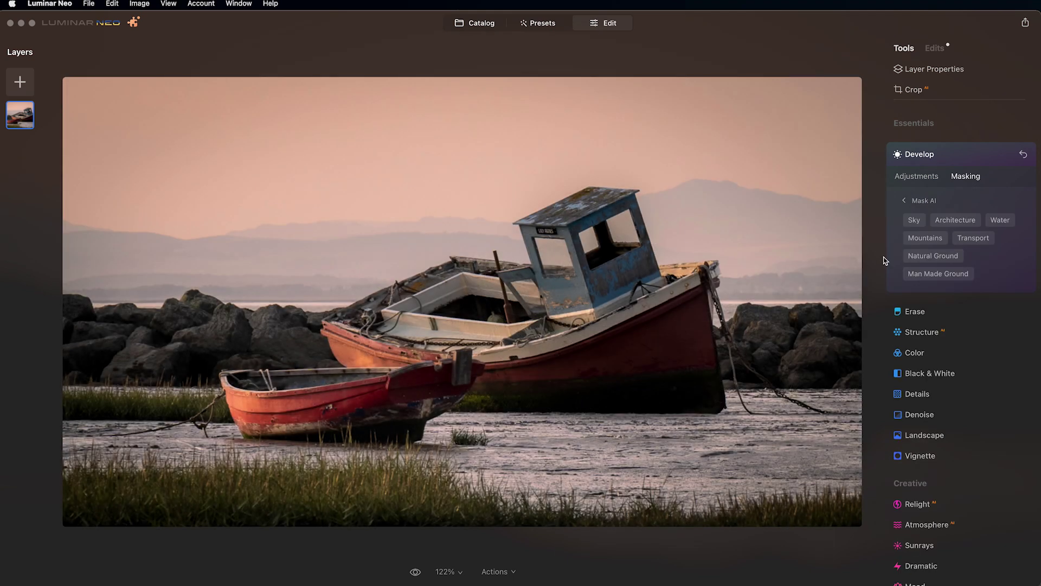
click(914, 219)
click(1001, 222)
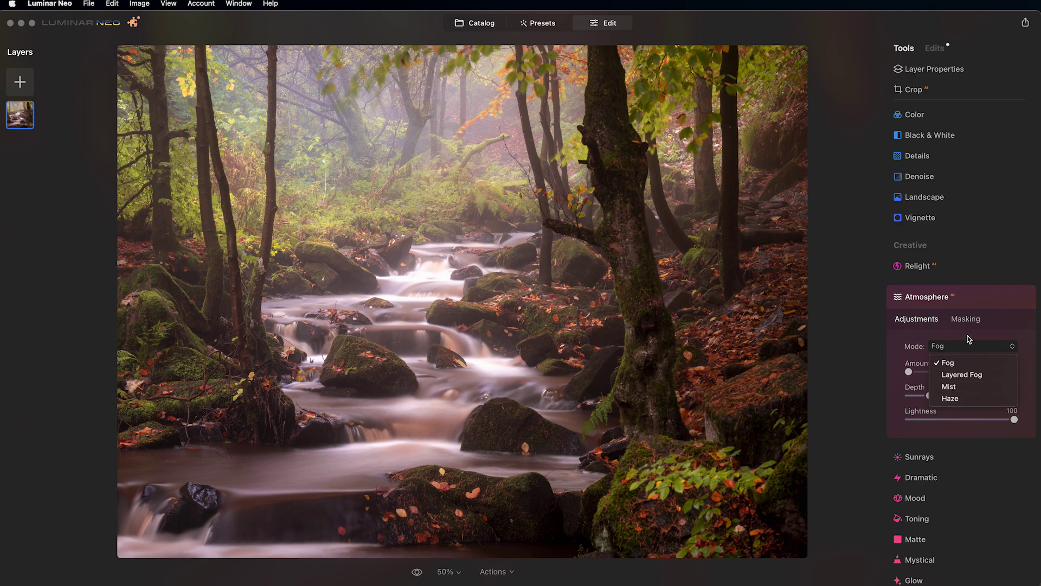
click(943, 360)
drag(909, 372, 979, 376)
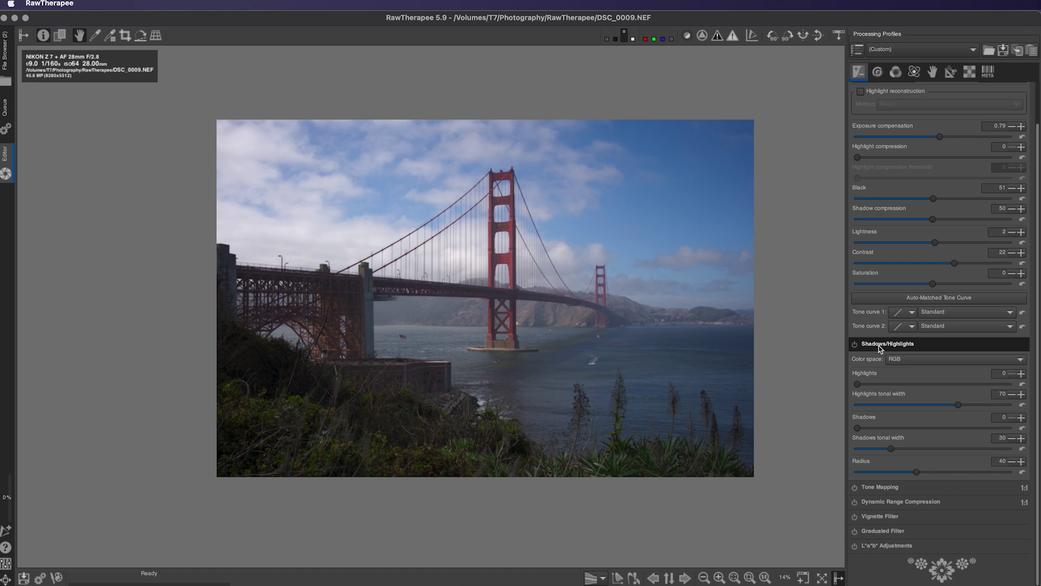
- Enable Shadows/Highlights with Shadows at 50, raise exposure compensation to about 1.15, and enable the graduated filter
click(856, 345)
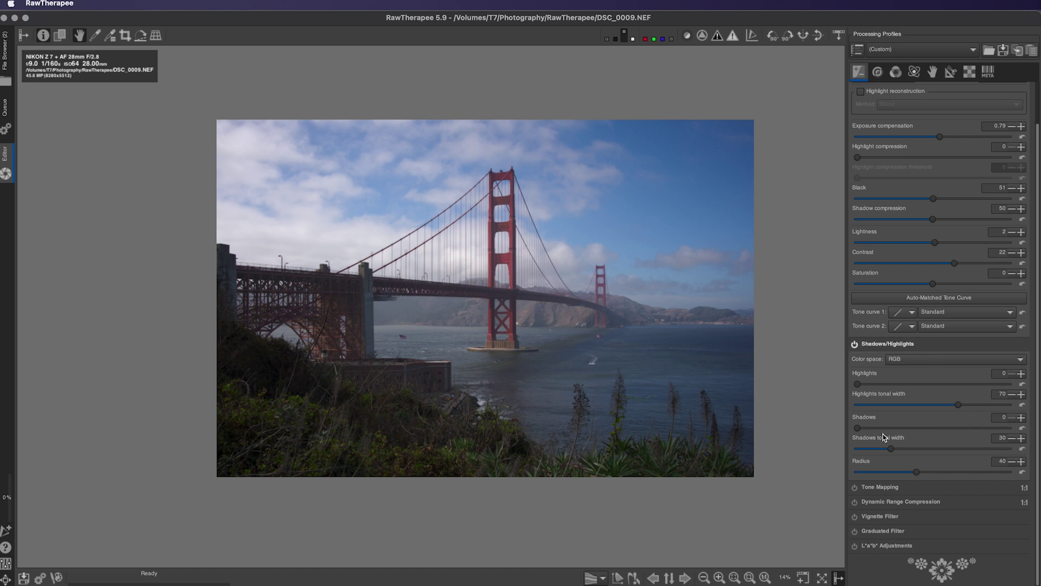
drag(863, 432, 910, 473)
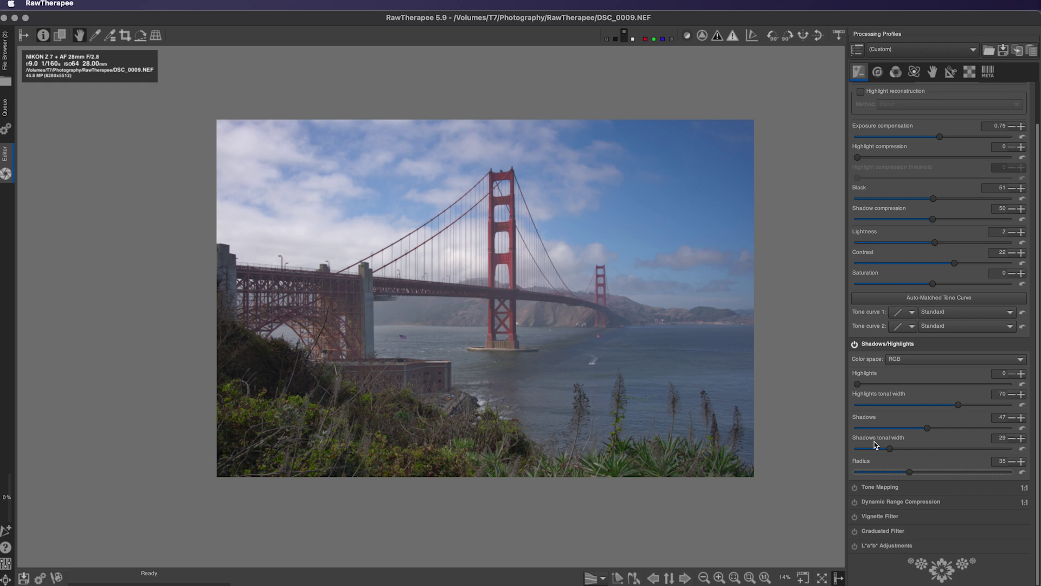
drag(927, 432, 932, 427)
drag(939, 135, 948, 143)
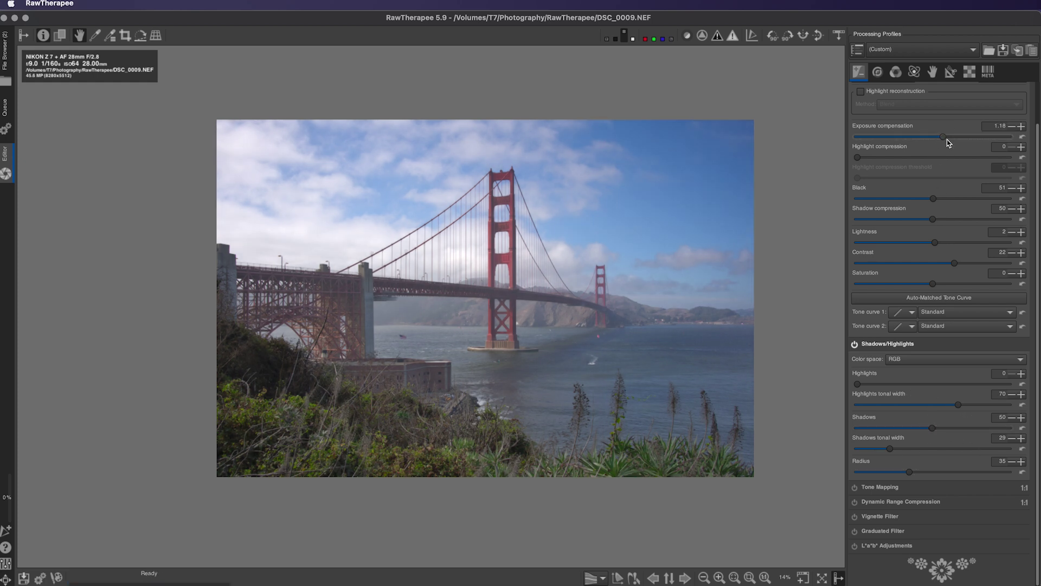
click(931, 535)
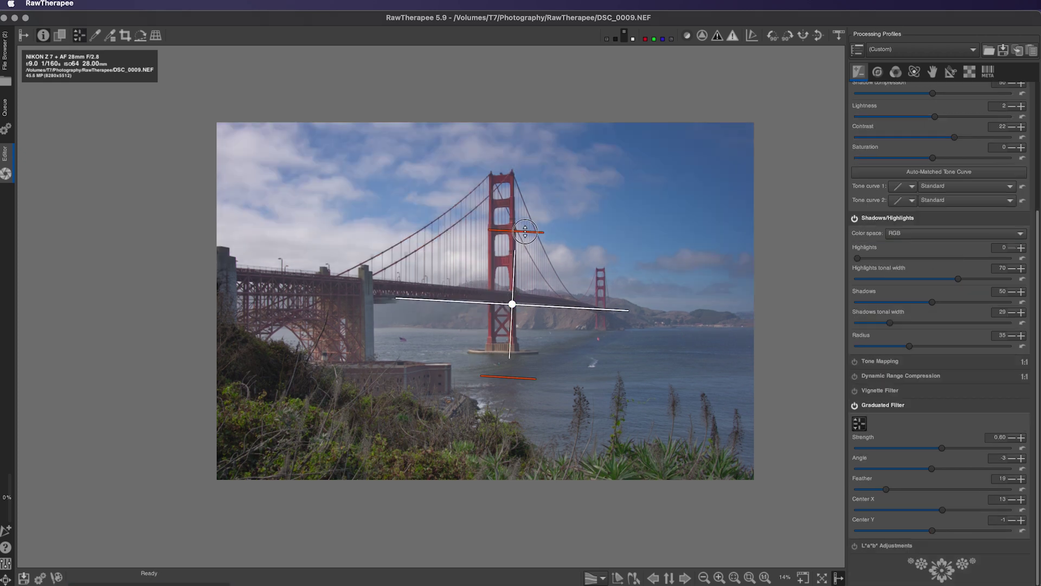
- Set the graduated filter to Feather 9, Angle -1, Center 10/6, then filter the File Browser by Lens
drag(520, 256, 519, 264)
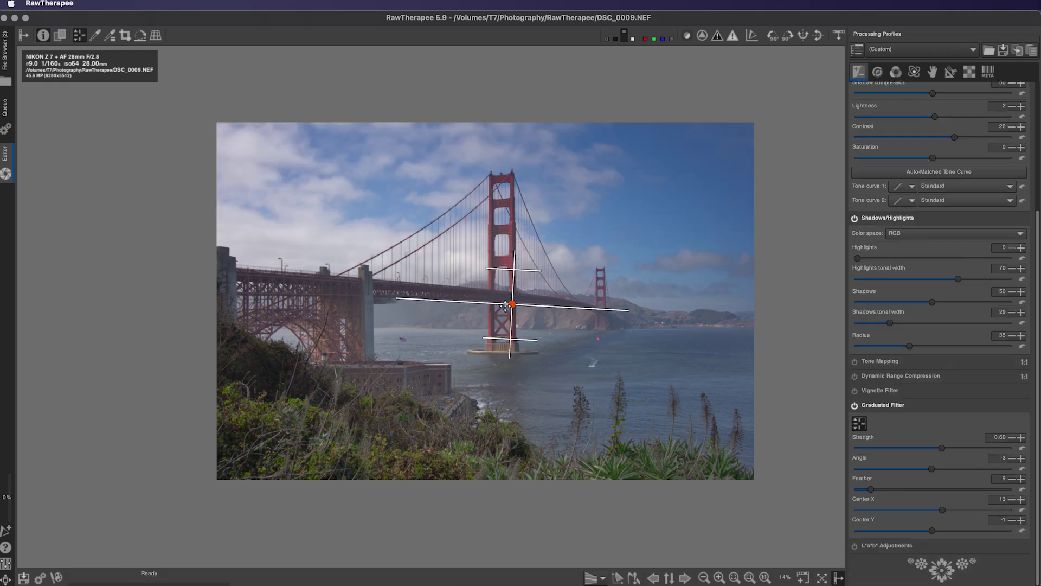
drag(512, 304, 502, 319)
drag(502, 274, 504, 274)
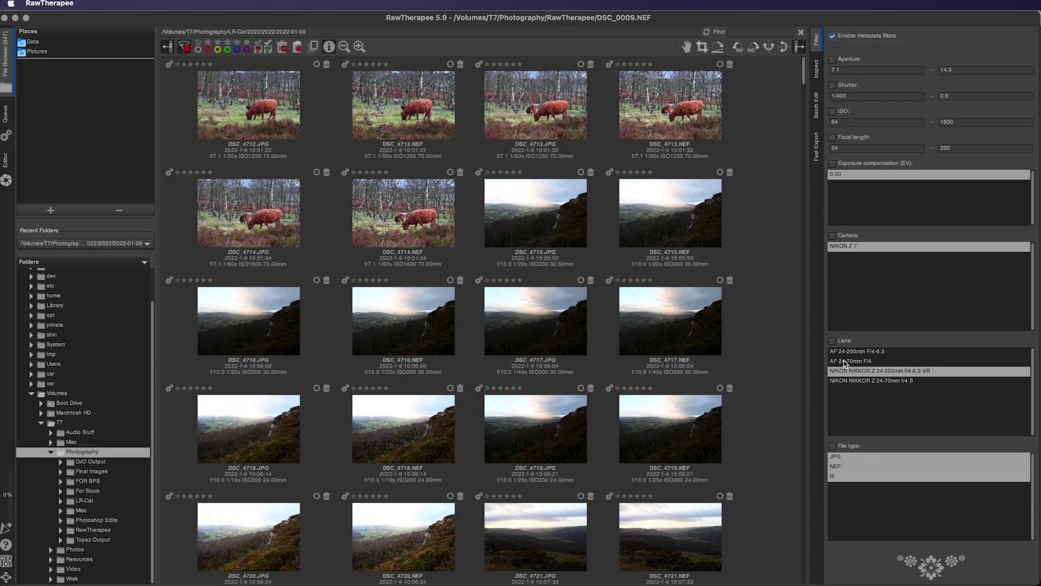
click(832, 340)
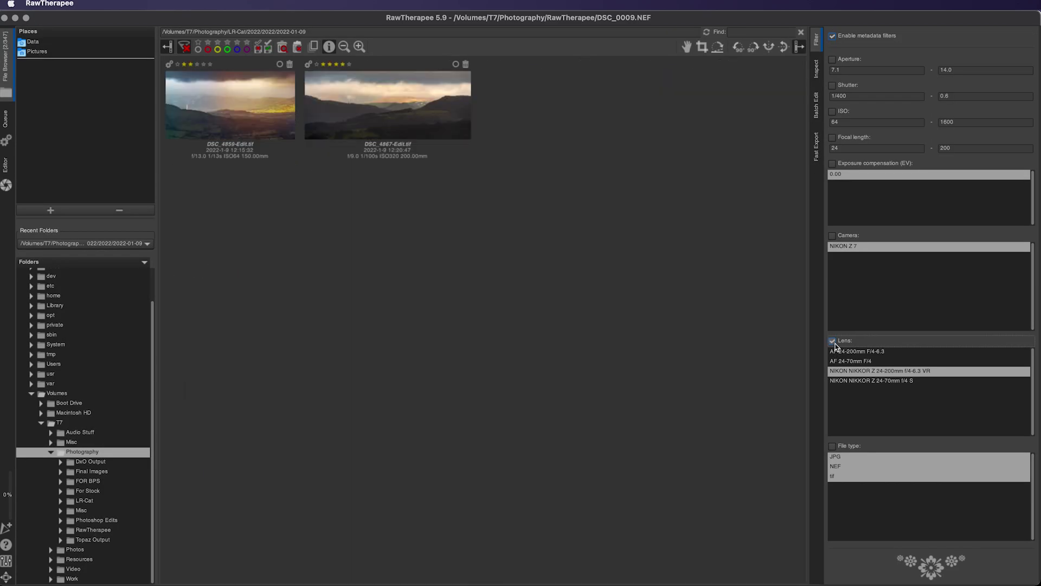
- Open DSC_0009.NEF from the RawTherapee folder and revert it to its Snapshot 1 settings
click(104, 529)
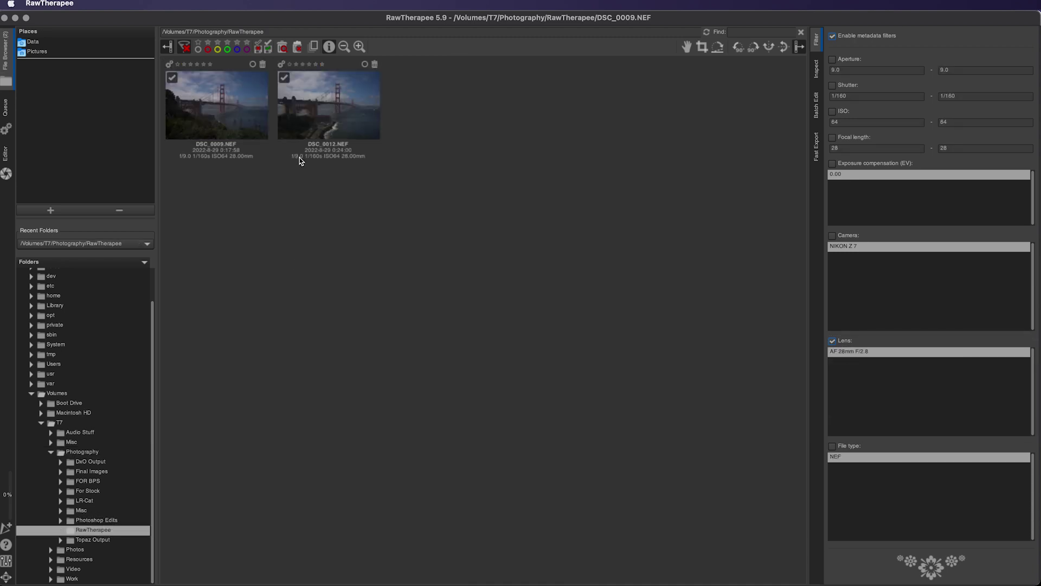
double_click(214, 116)
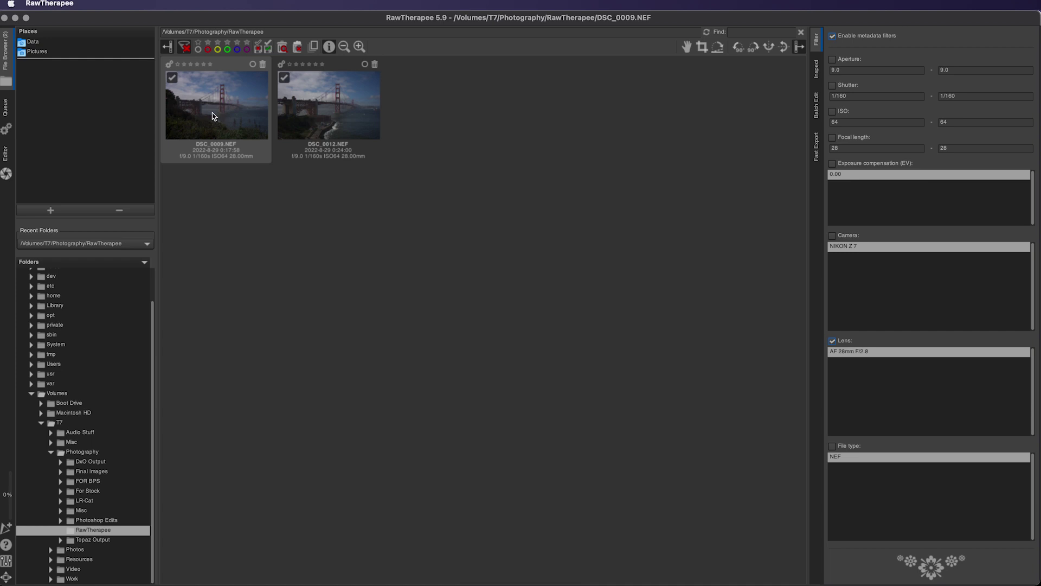
drag(922, 217, 926, 218)
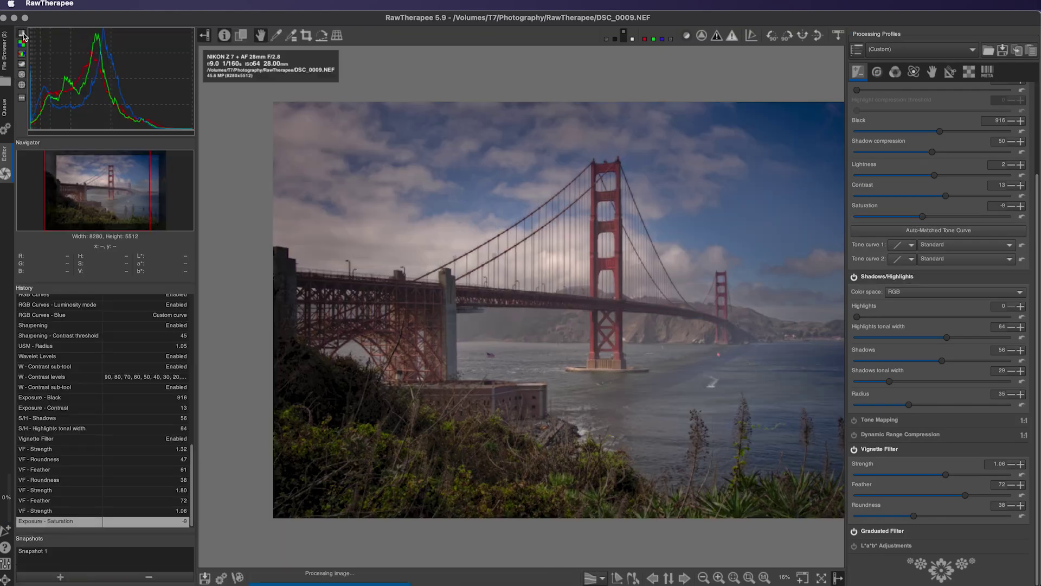
key(l)
click(49, 552)
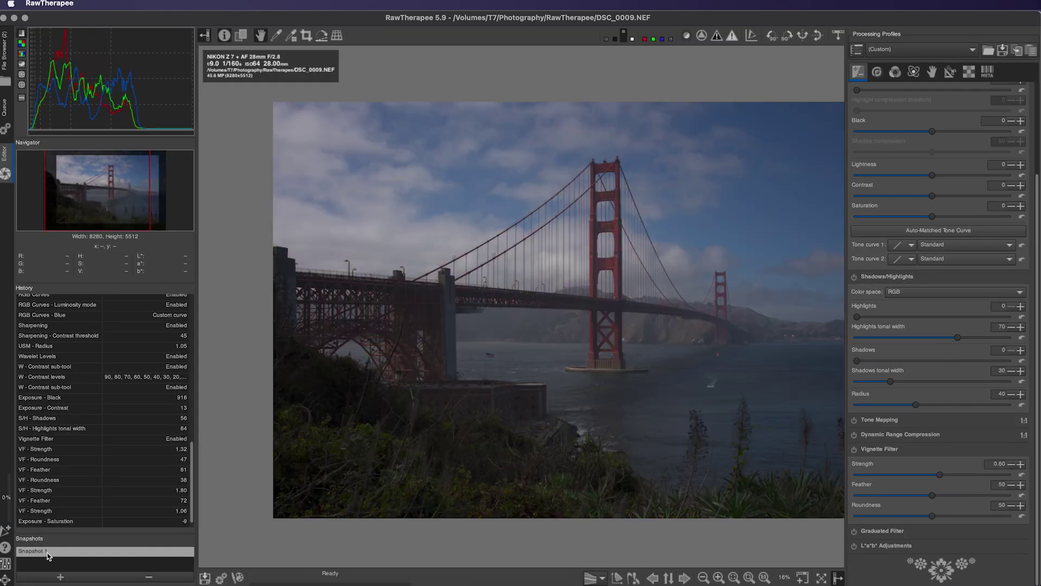